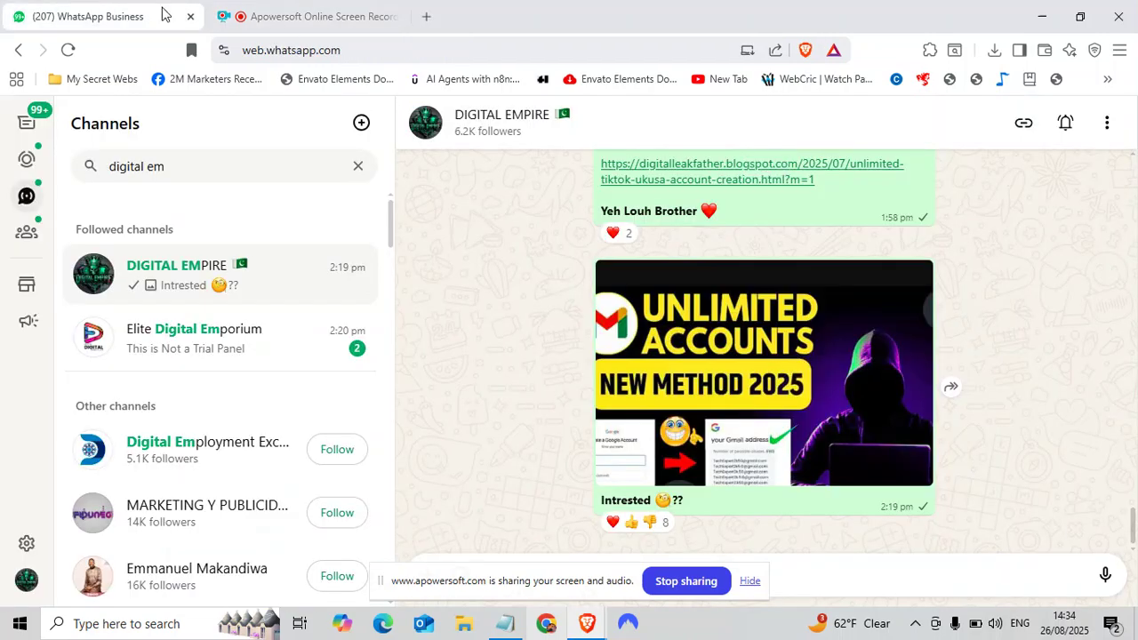
- Switch from the WhatsApp Business channel to the Apowersoft Online Screen Recorder tab
click(287, 13)
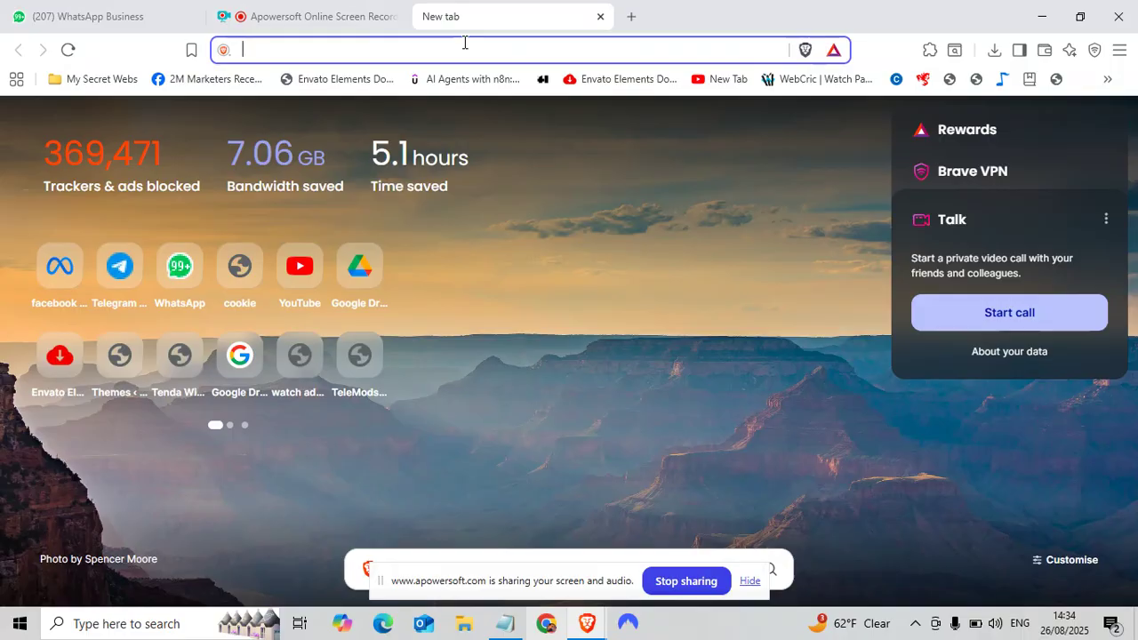
- Load leonardo.ai in the blank tab by typing 'leo' and accepting the autocomplete
click(325, 16)
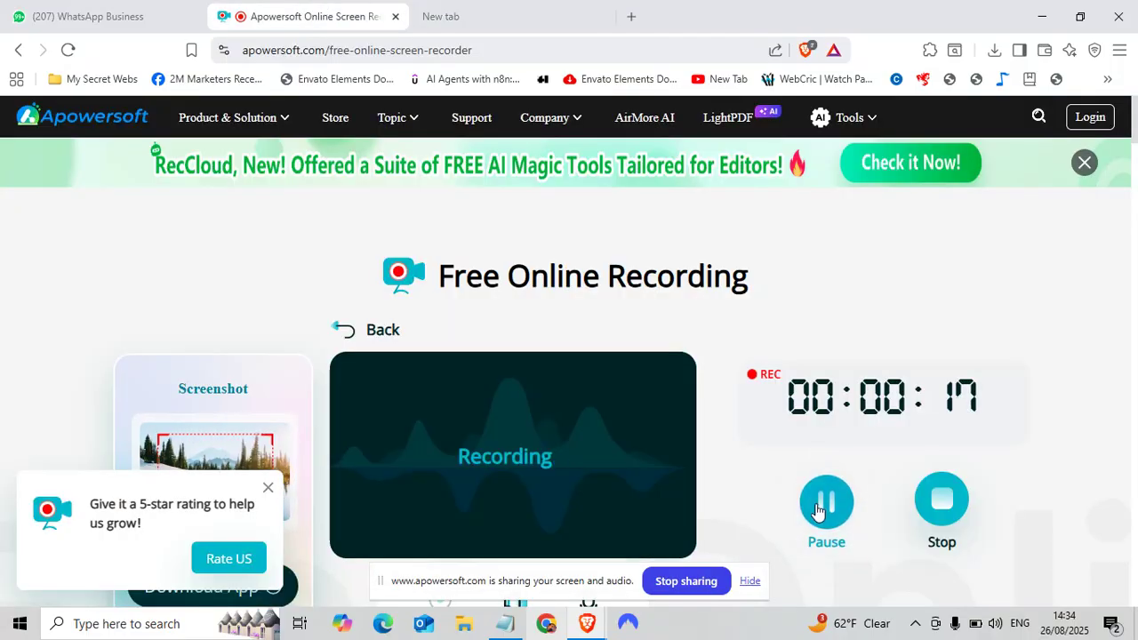
click(533, 11)
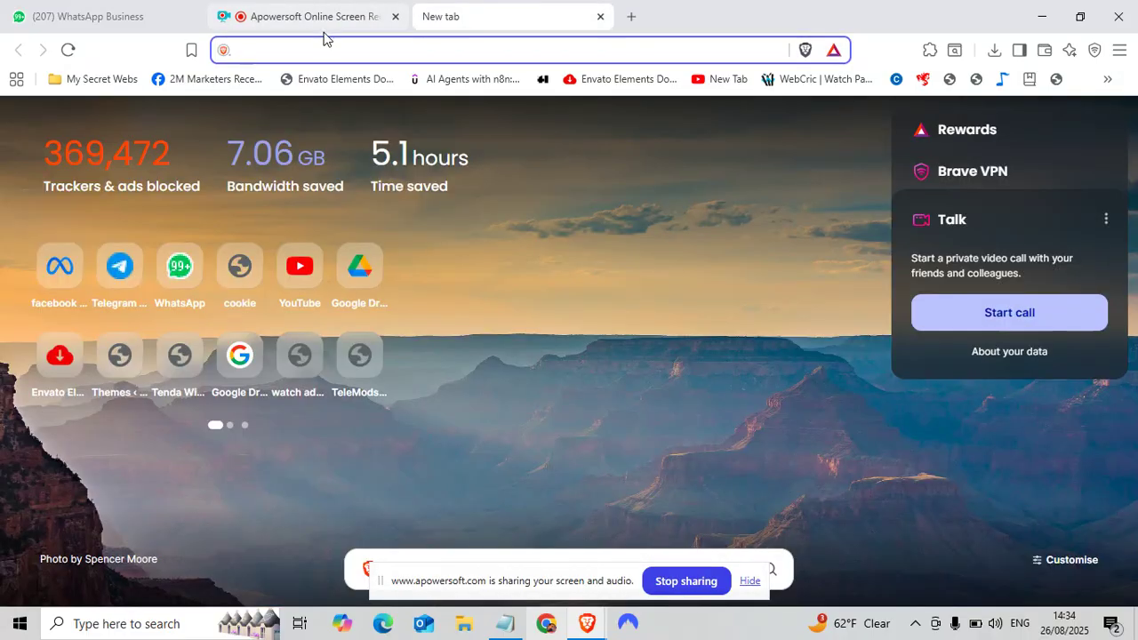
text(leo)
key(Return)
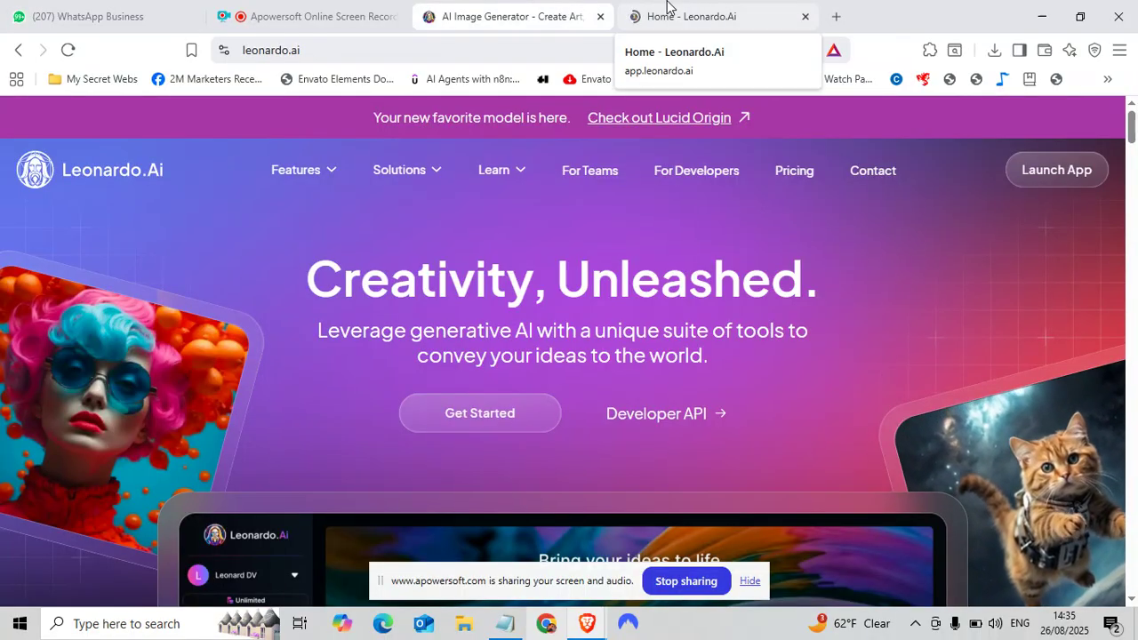
- Close the 'AI Image Generator' homepage tab, leaving the 'Home - Leonardo.Ai' dashboard with 150 credits
click(671, 9)
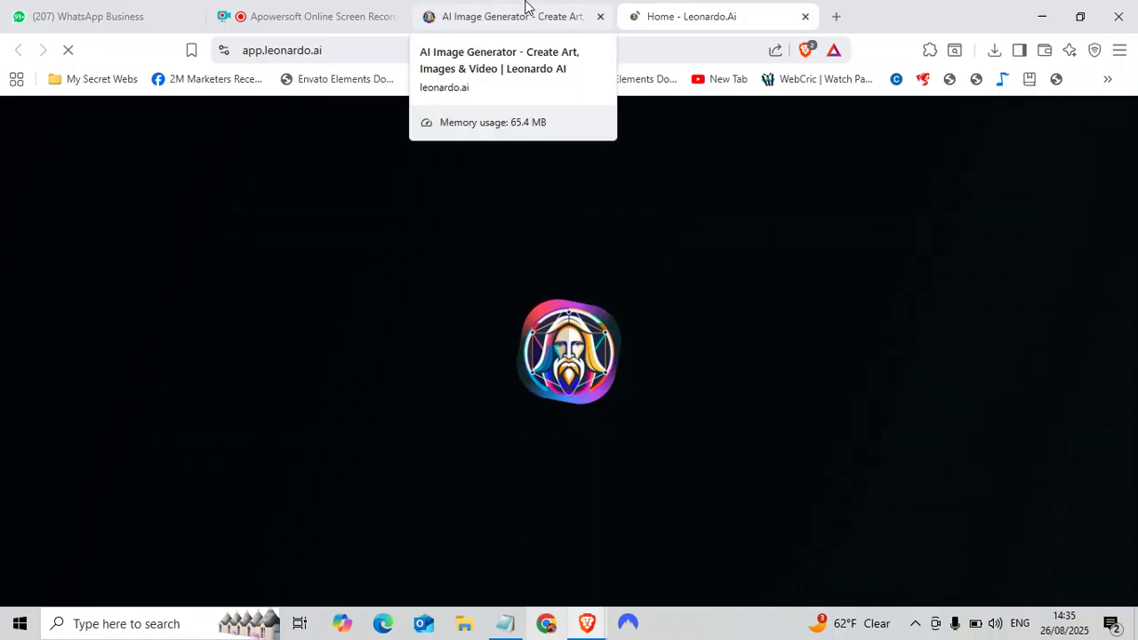
click(525, 6)
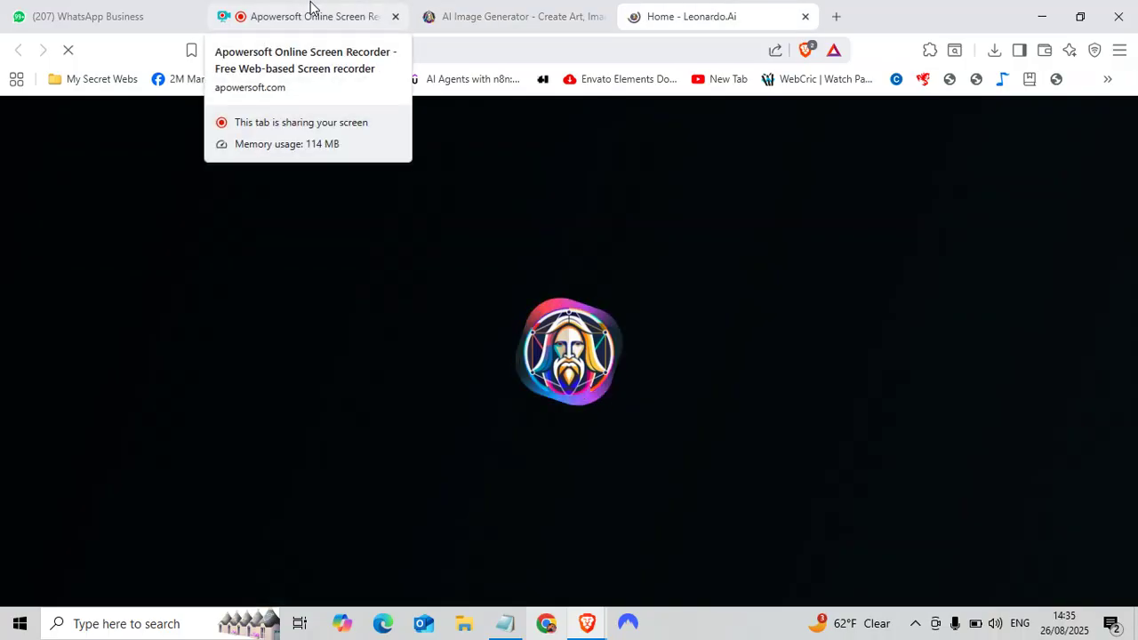
click(311, 7)
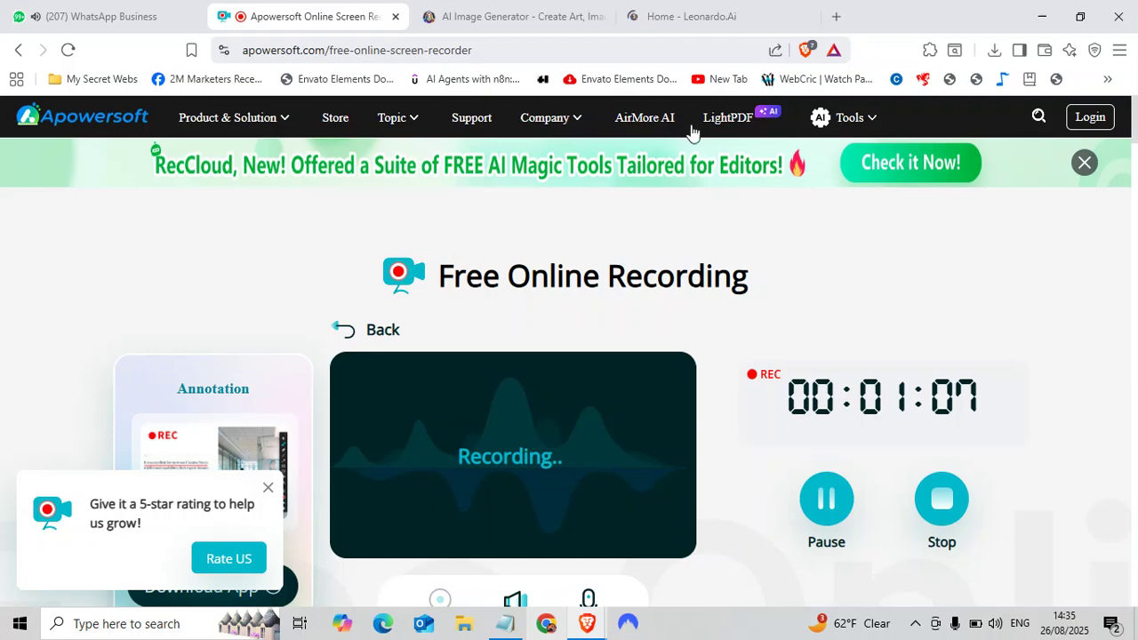
click(652, 17)
click(333, 9)
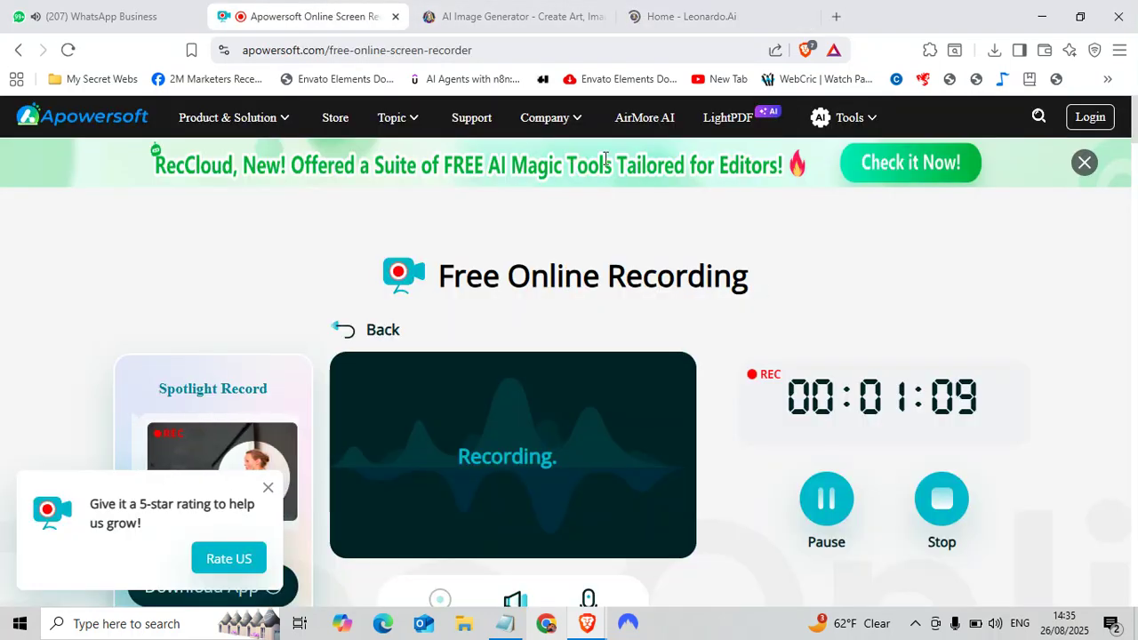
click(601, 16)
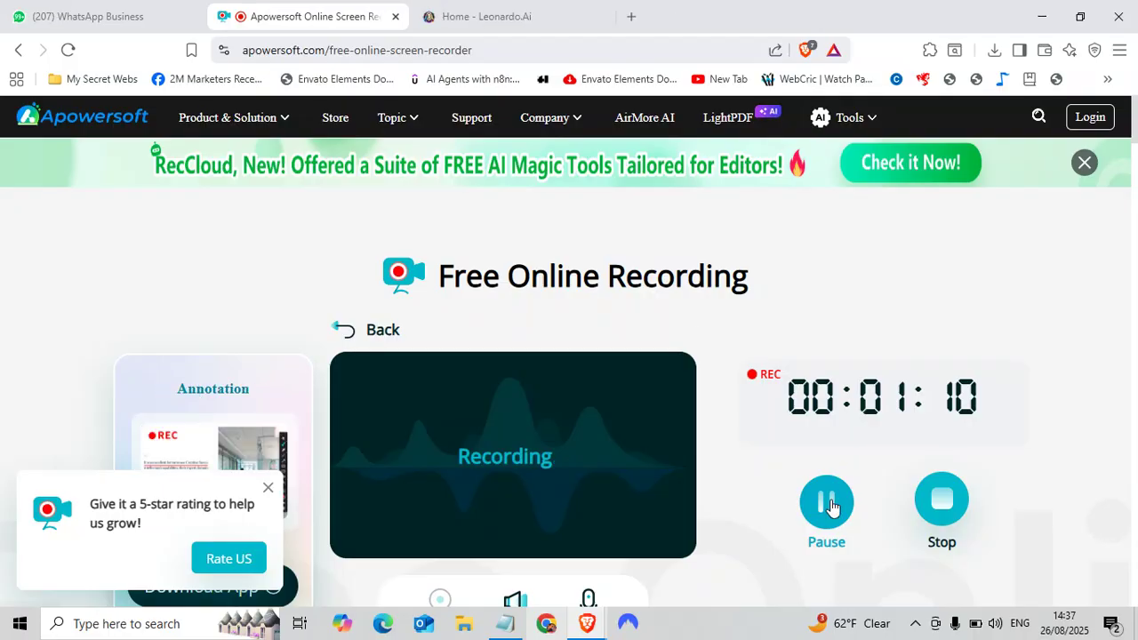
click(587, 13)
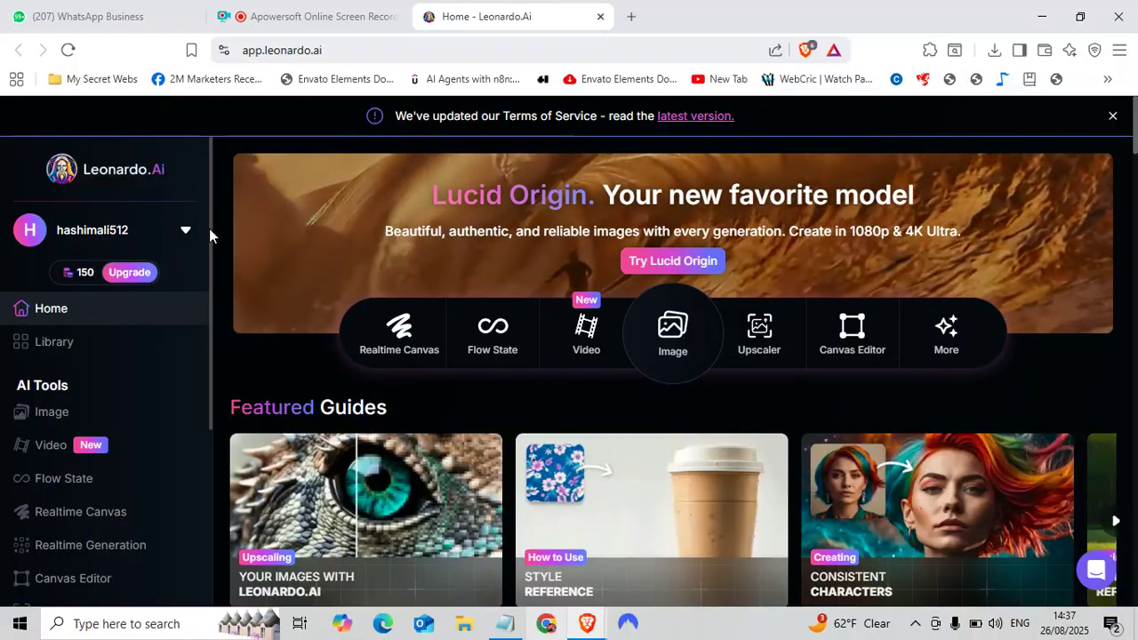
- Open the Image creation page and check the free plan shows 150 of 150 fast tokens
scroll(209, 234, down, 1)
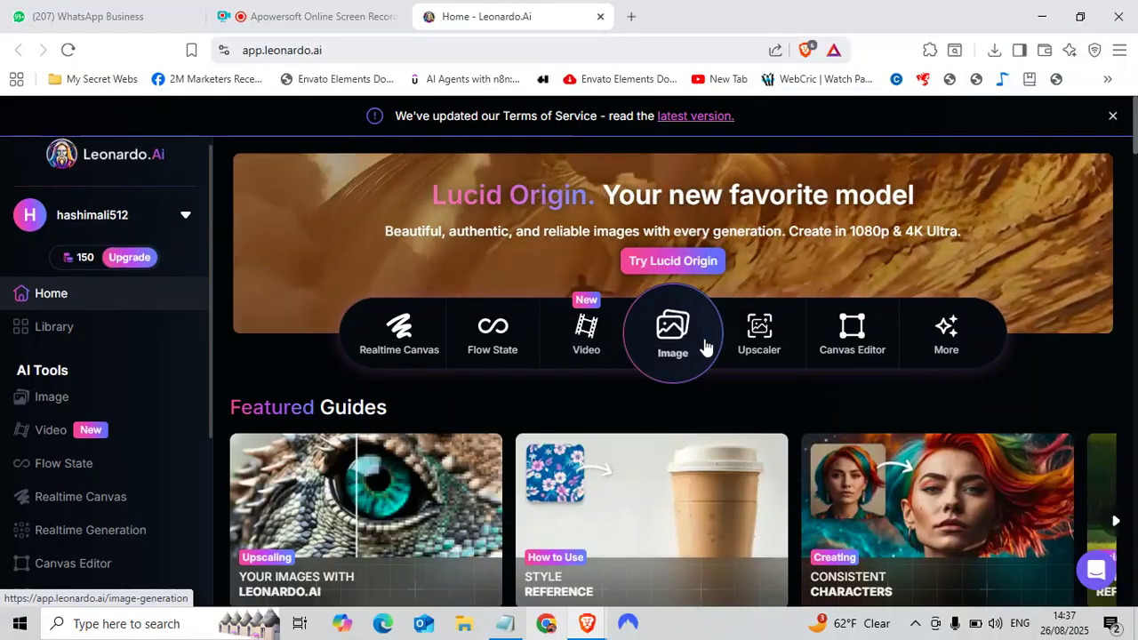
click(704, 345)
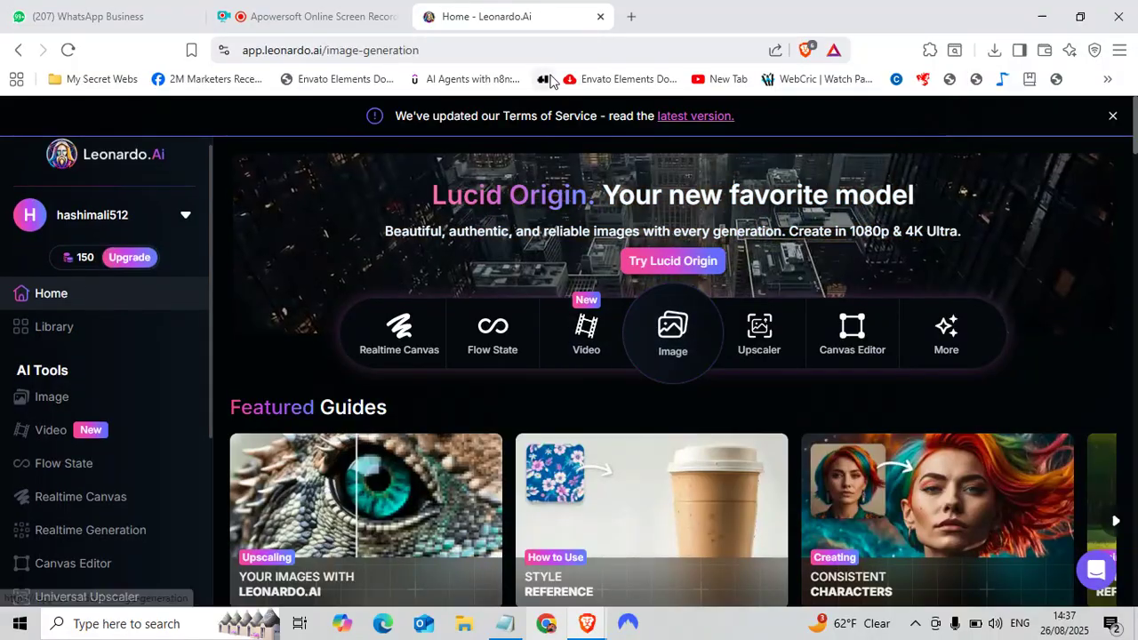
click(311, 16)
click(498, 16)
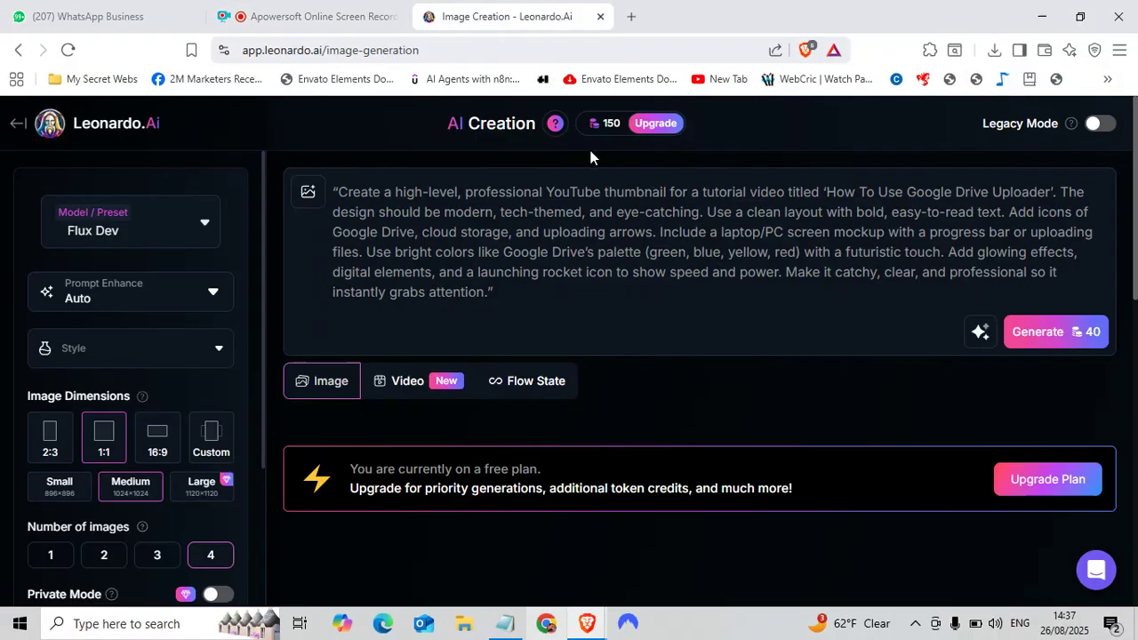
click(347, 14)
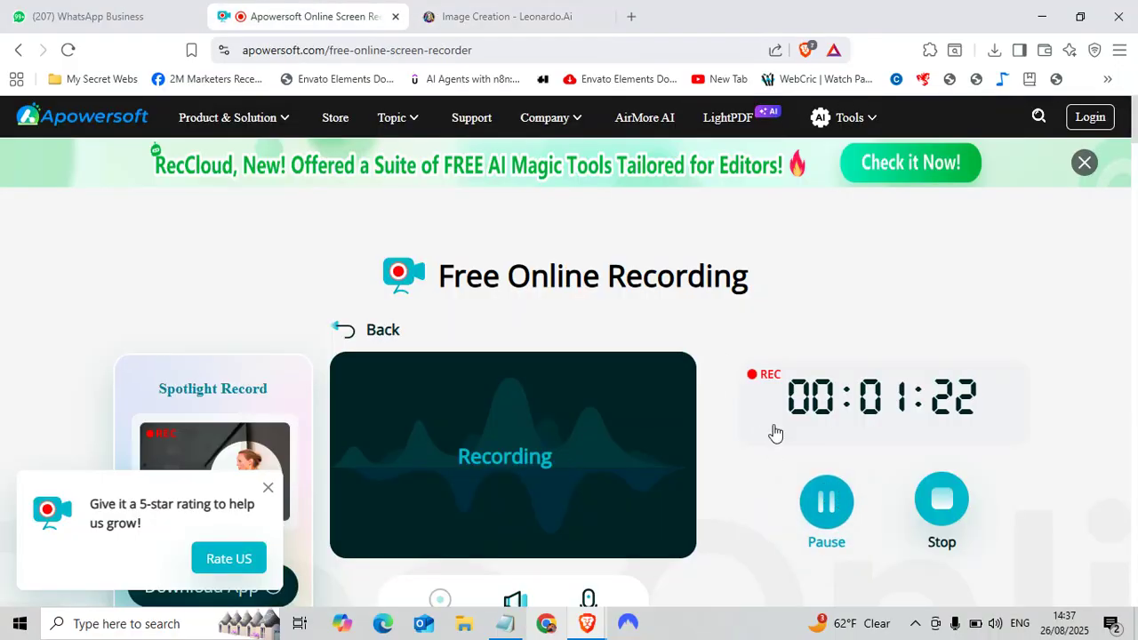
click(499, 14)
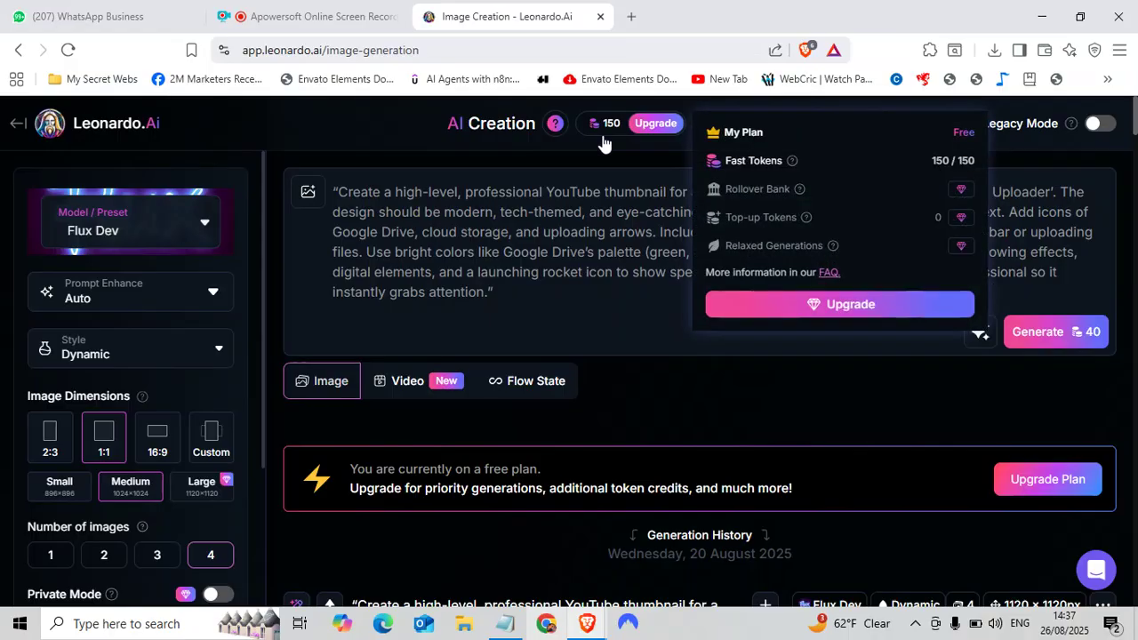
mouse_move(610, 138)
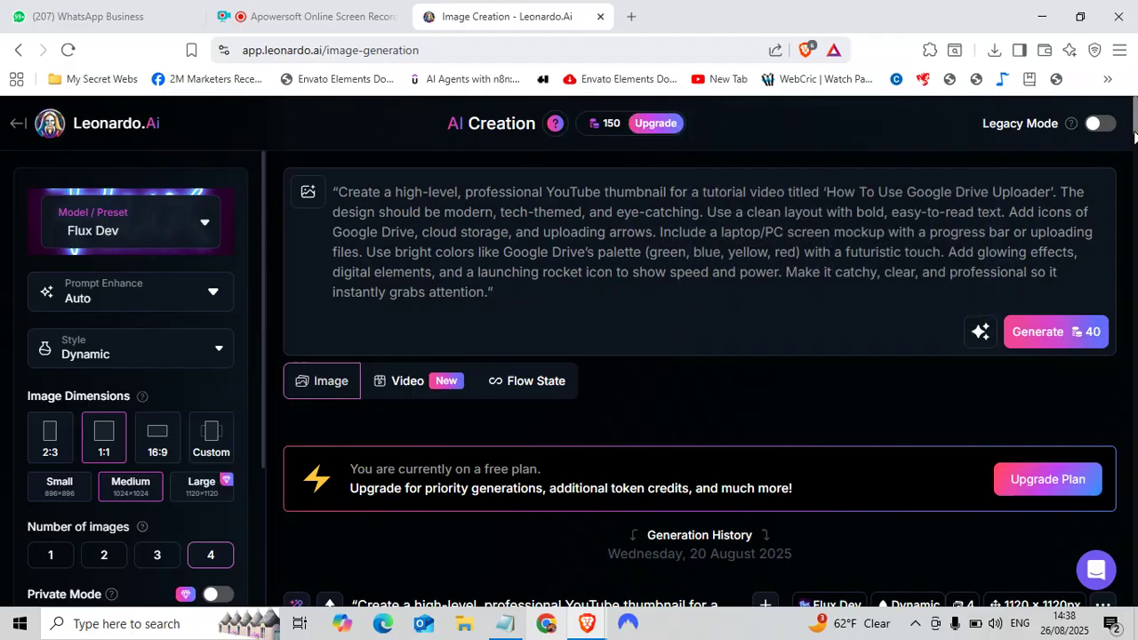
- Generate four Google Drive Uploader thumbnail images, dropping the fast tokens from 150 to 110
scroll(1134, 133, down, 2)
scroll(1135, 134, up, 2)
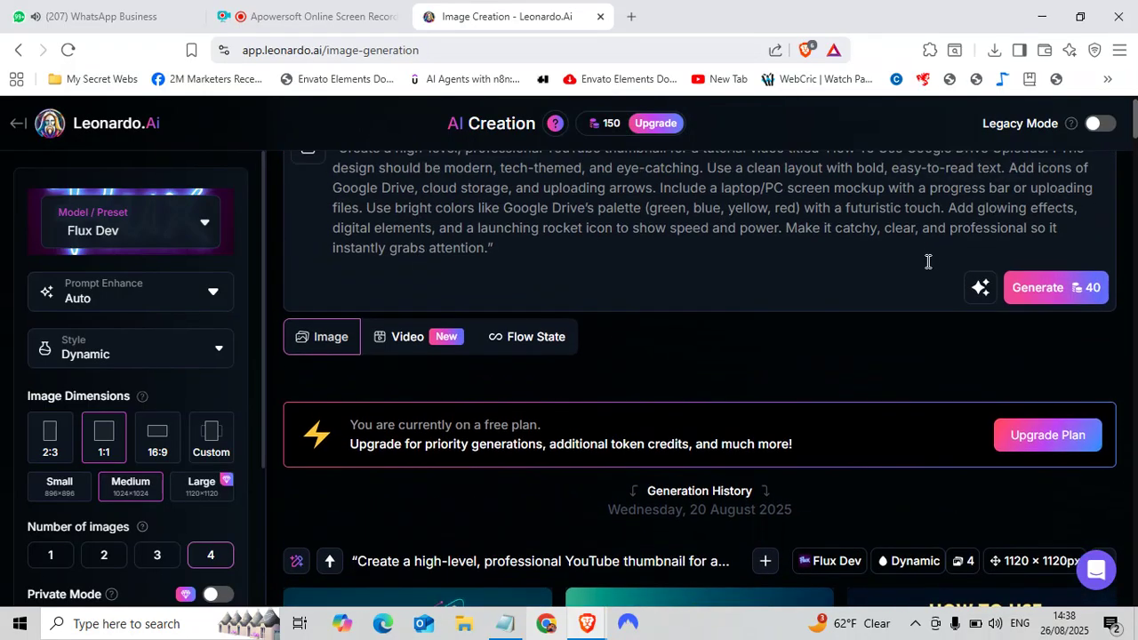
key(ctrl+a)
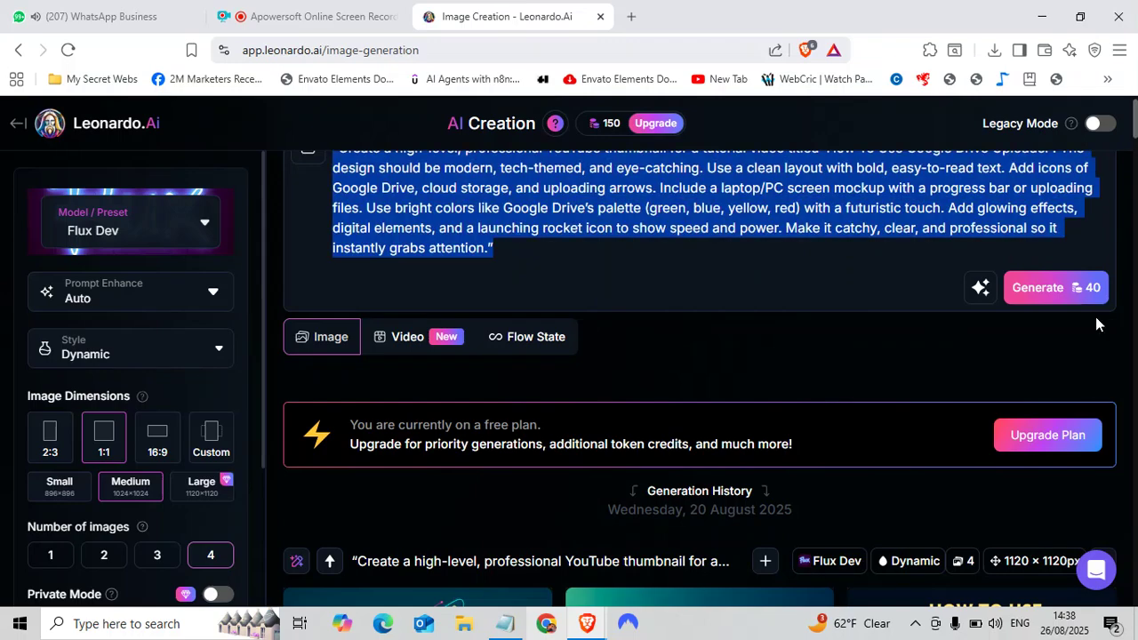
key(ctrl+Return)
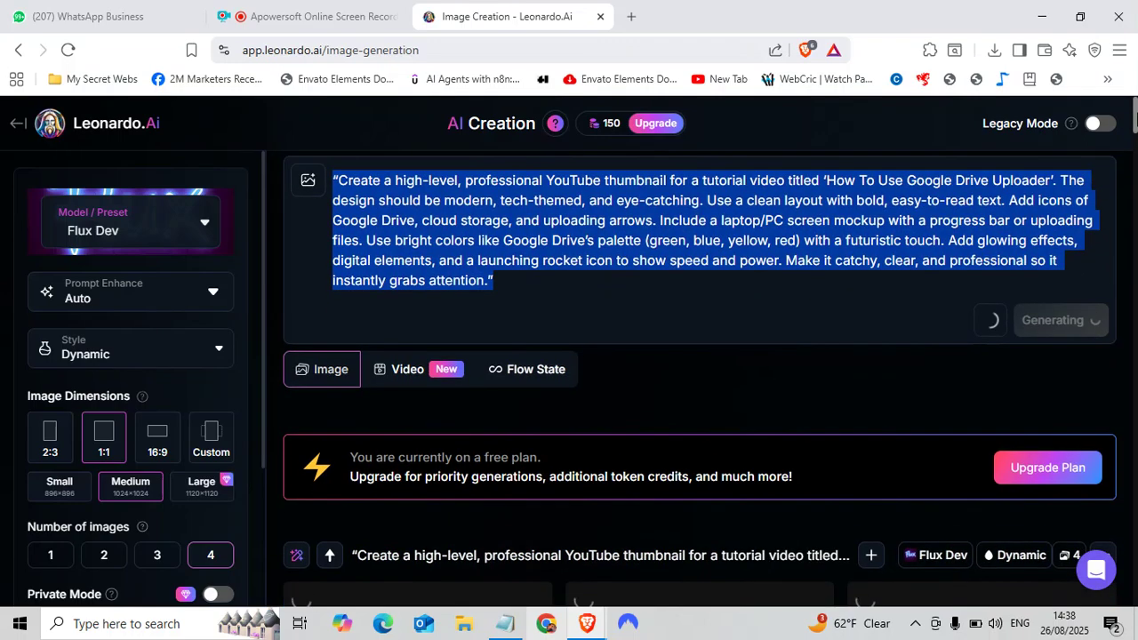
click(724, 304)
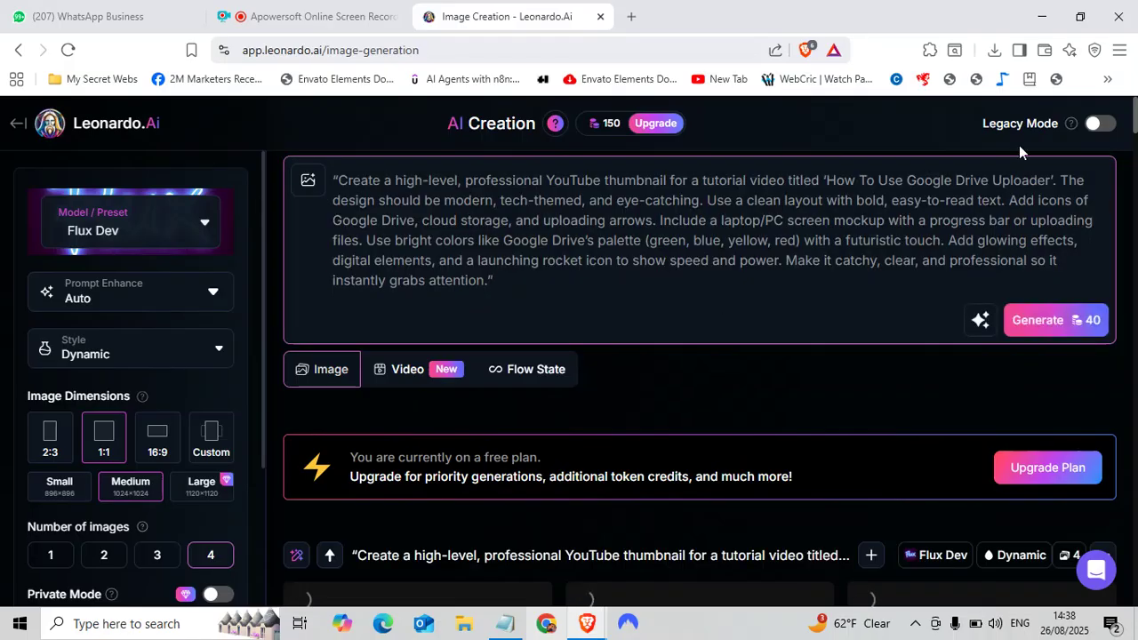
click(297, 11)
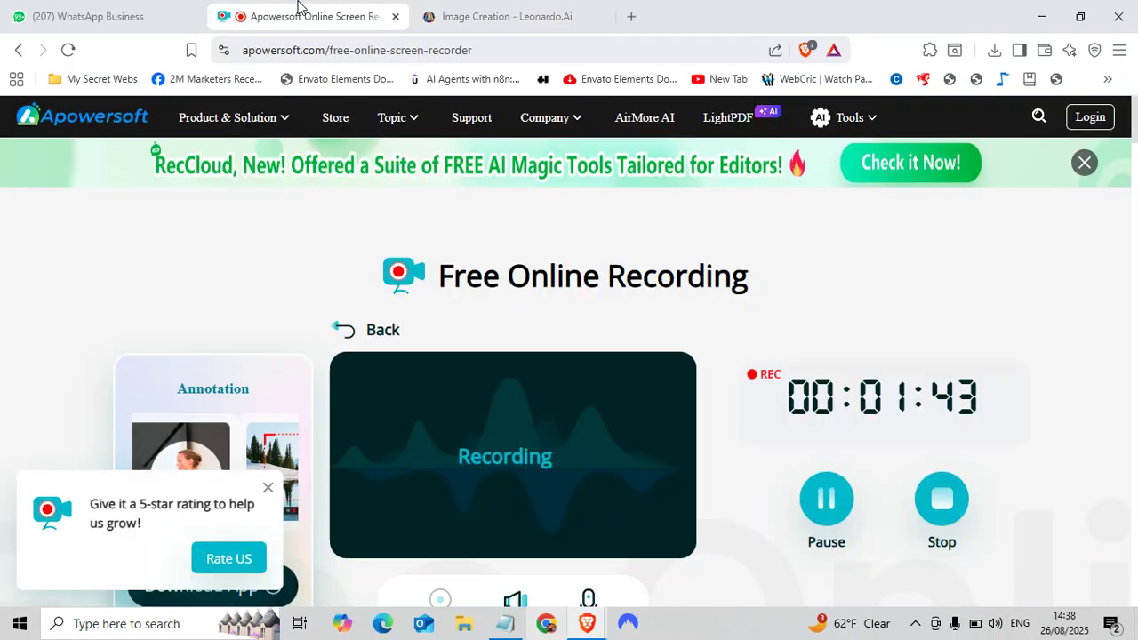
click(487, 10)
click(313, 10)
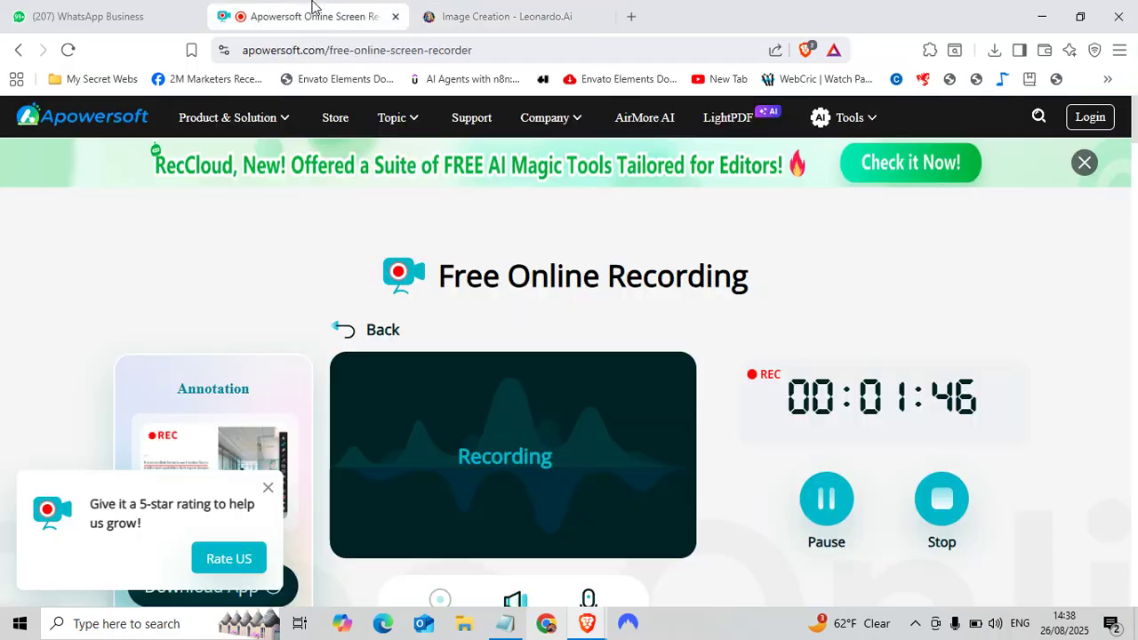
click(494, 10)
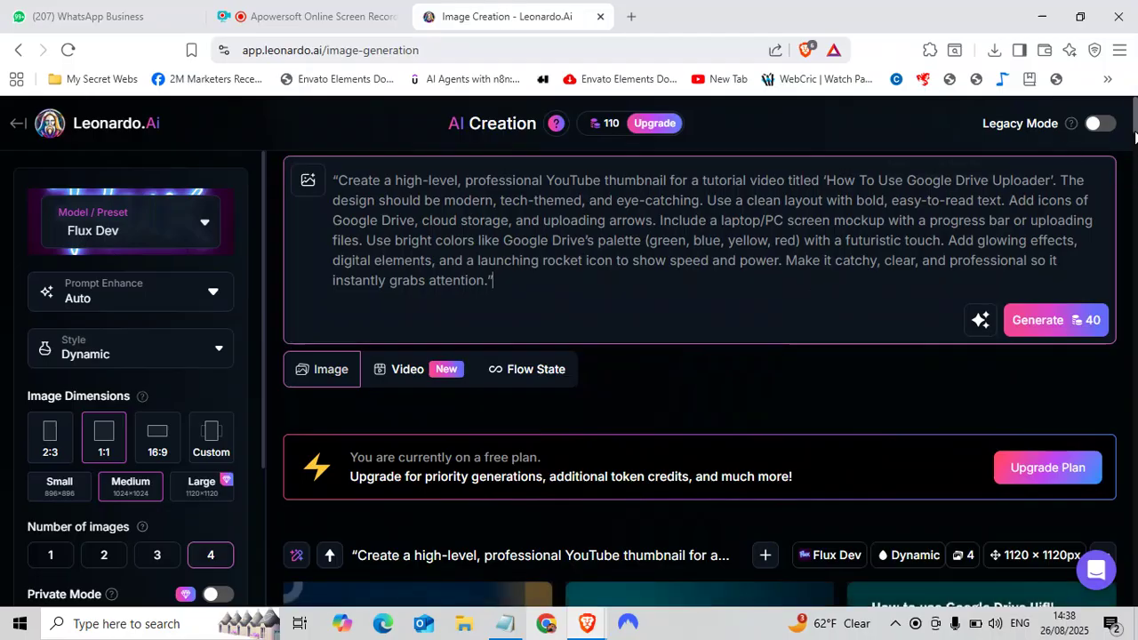
scroll(1134, 125, down, 2)
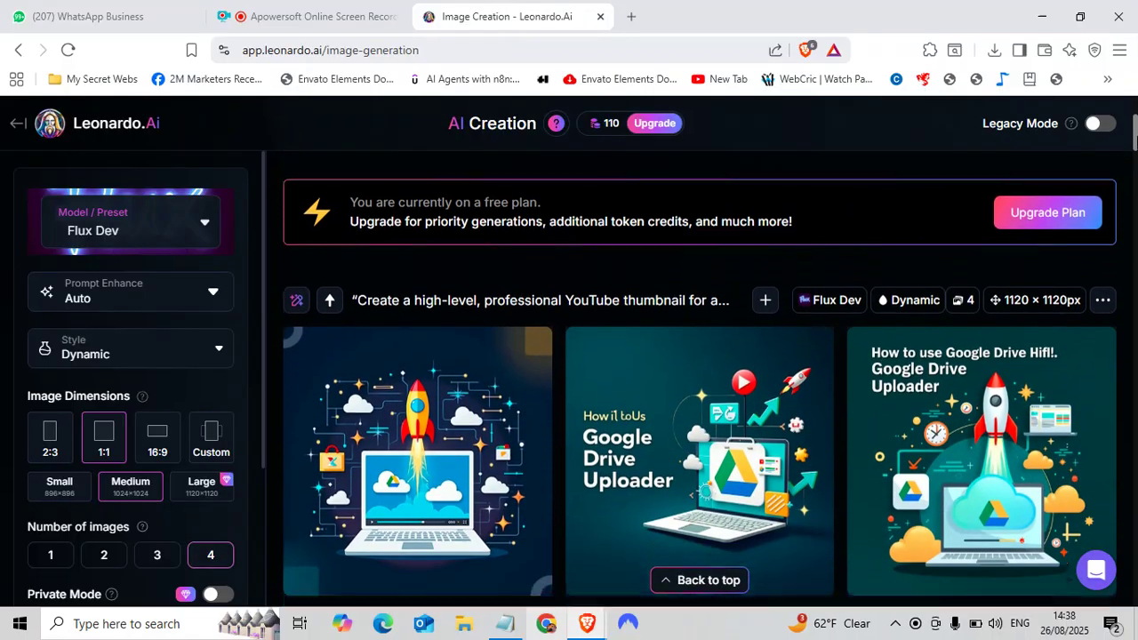
scroll(1135, 95, up, 2)
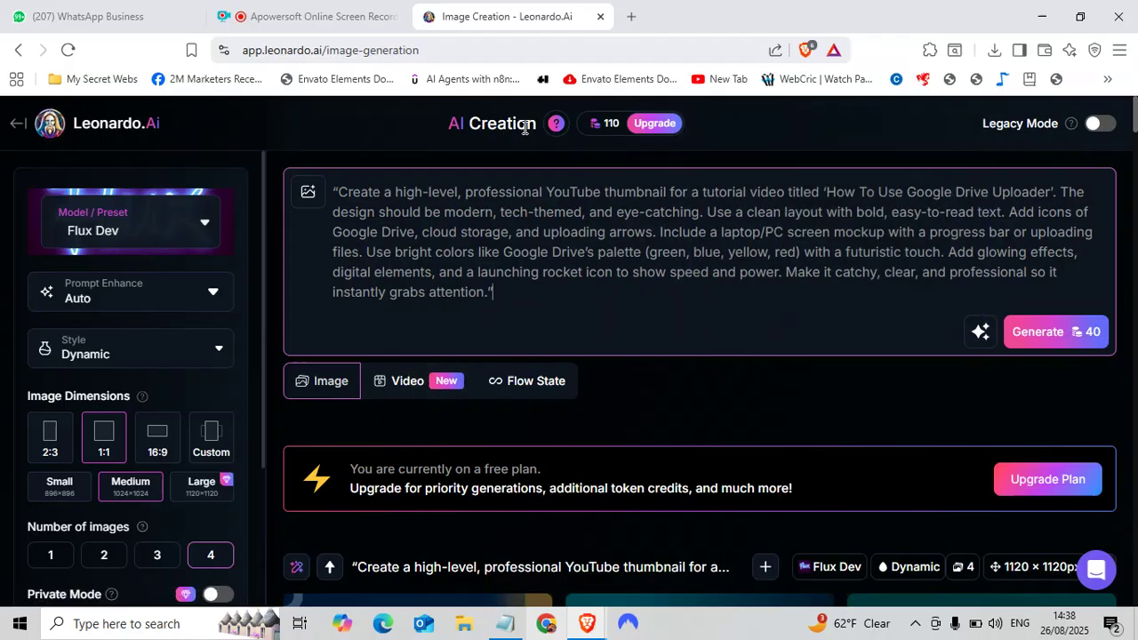
- Return to the Leonardo.Ai home dashboard and open the account dropdown under the username
click(25, 127)
right_click(26, 127)
click(22, 130)
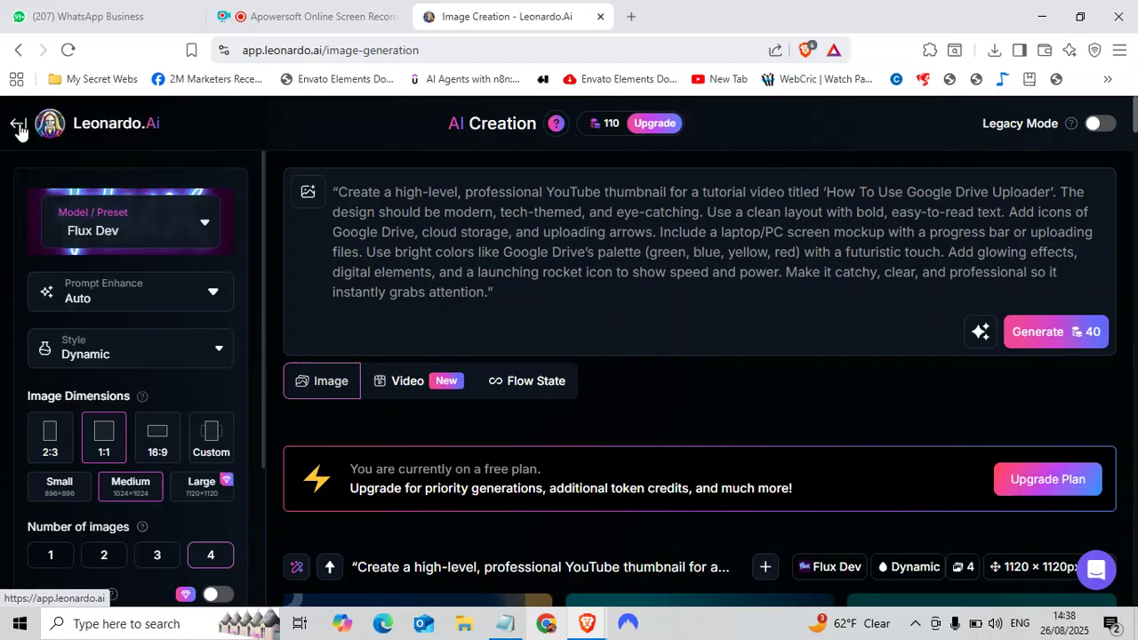
click(20, 130)
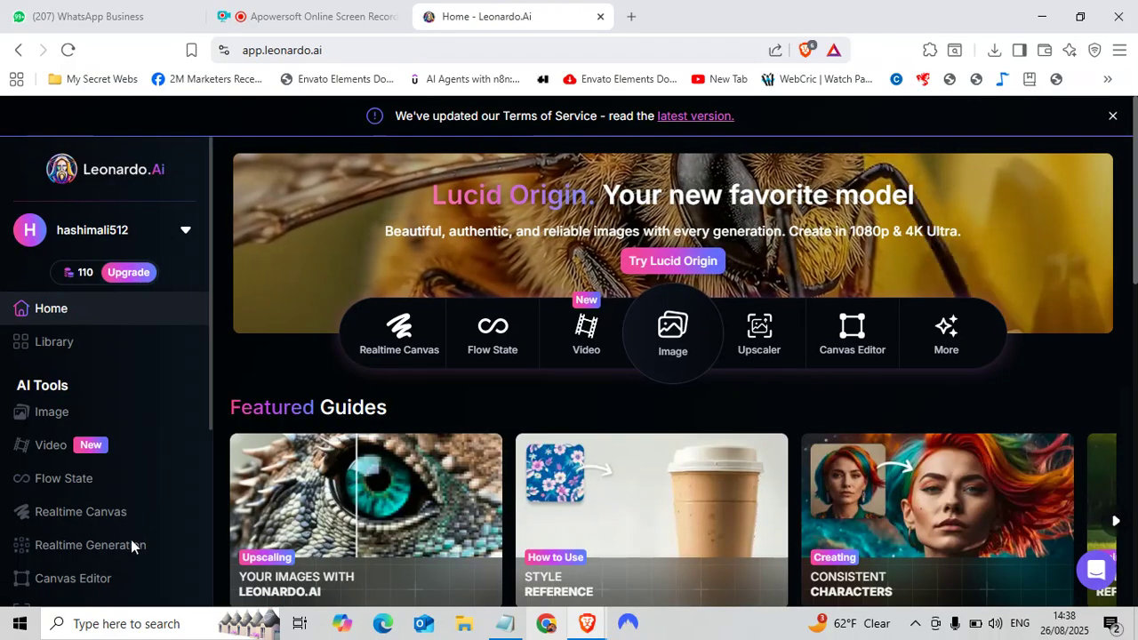
click(163, 244)
- Open Settings and look over the Profile section
click(75, 371)
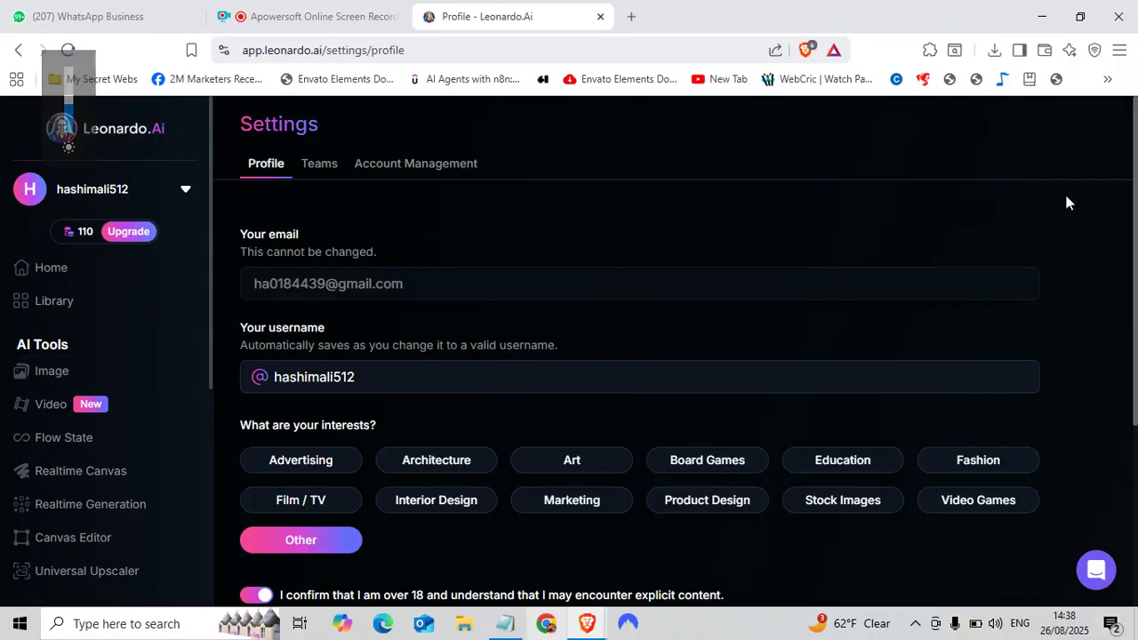
scroll(1136, 283, down, 2)
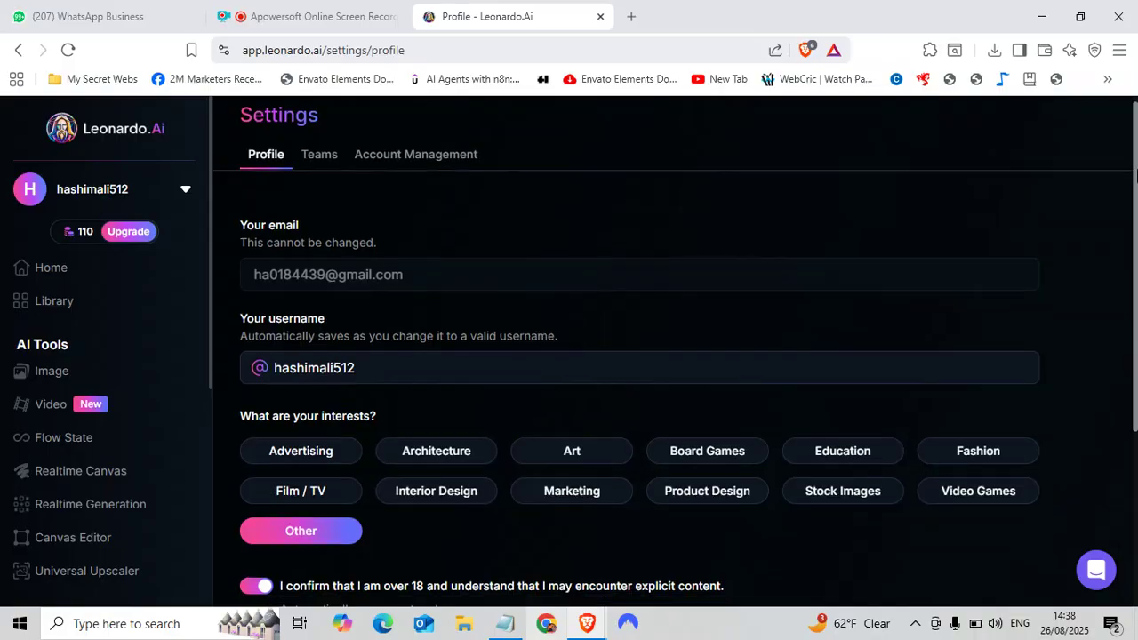
scroll(1135, 283, up, 2)
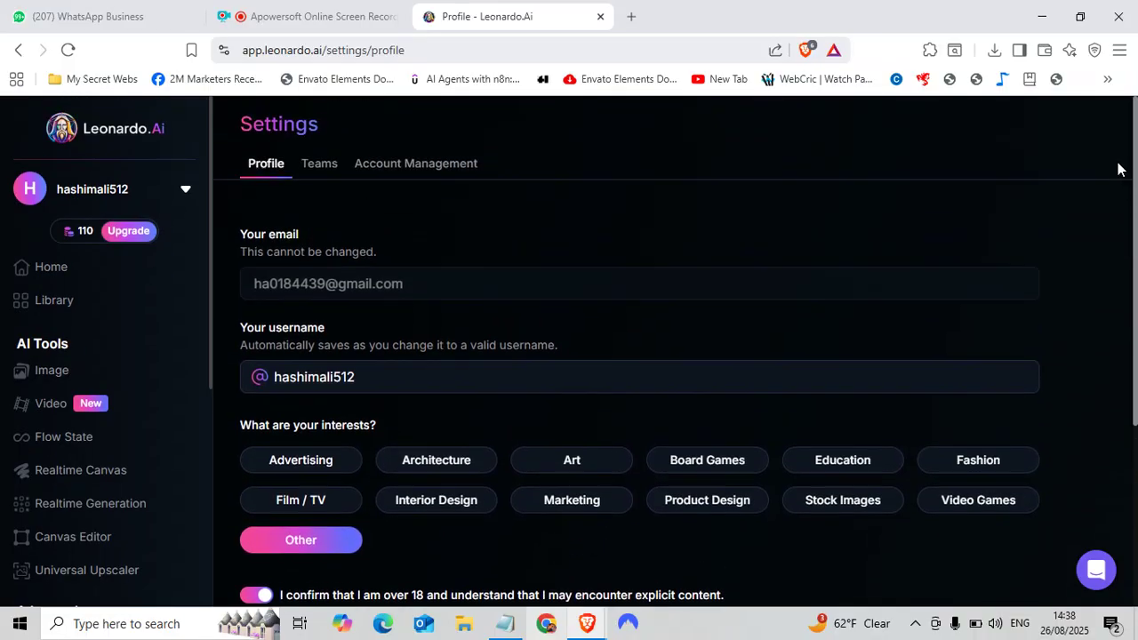
- Select the account email on Profile, then move to the Account Management section
click(435, 174)
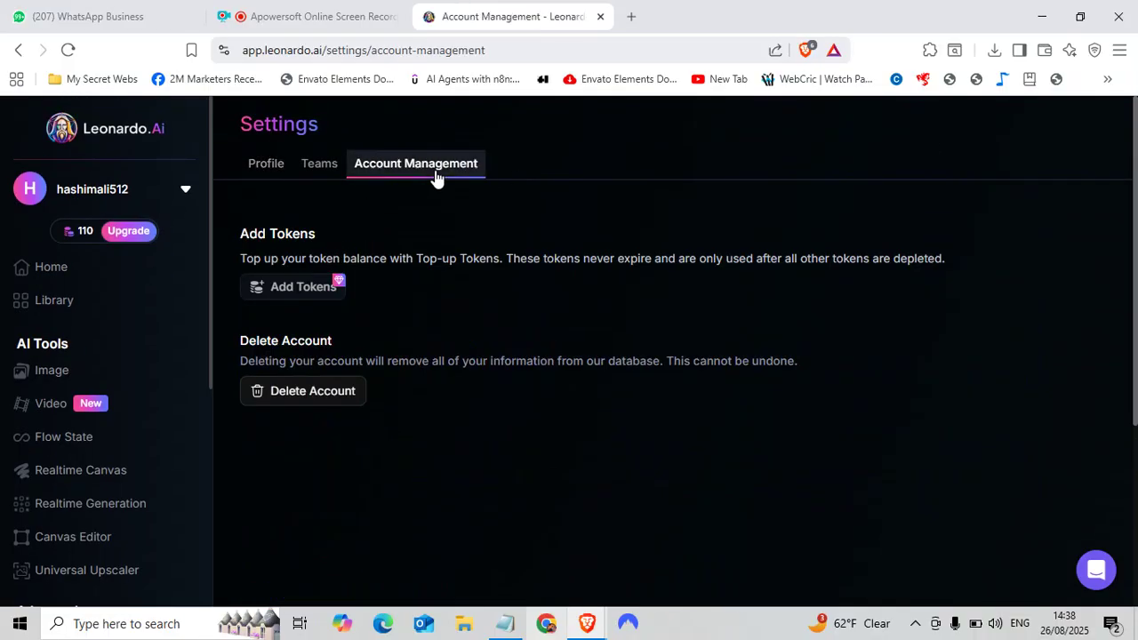
click(267, 163)
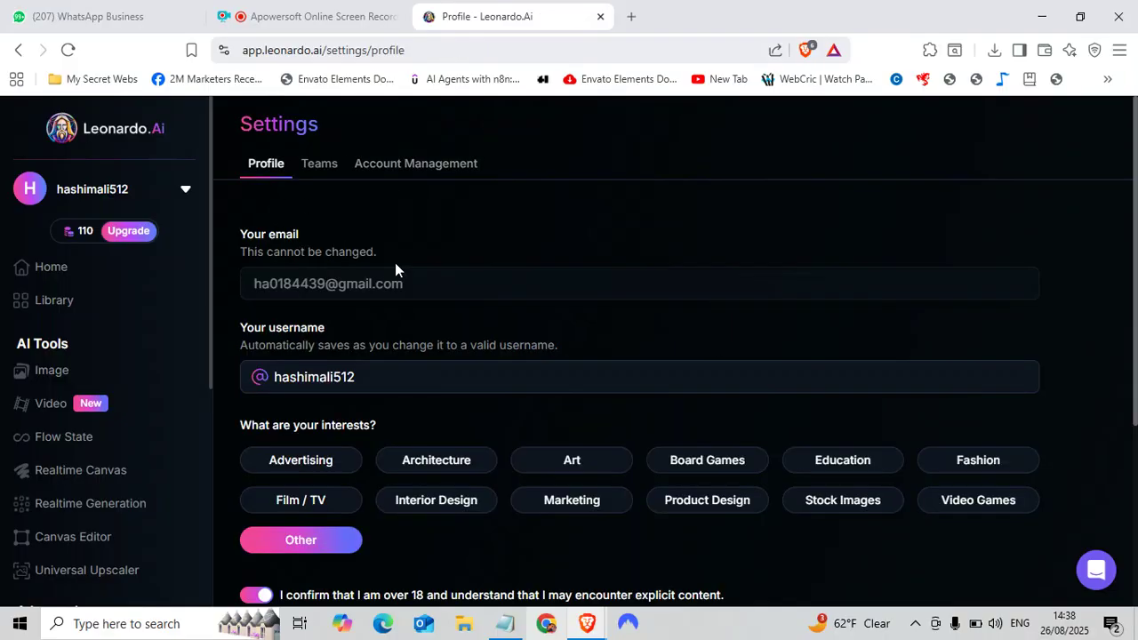
drag(352, 286, 266, 285)
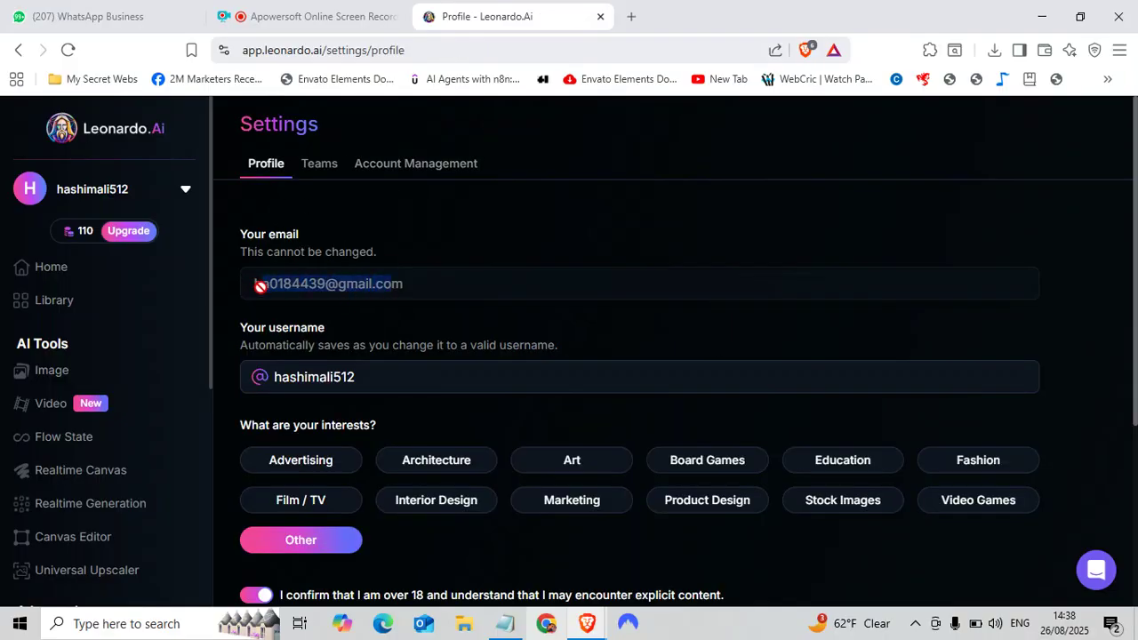
drag(409, 284, 389, 287)
click(365, 289)
click(425, 167)
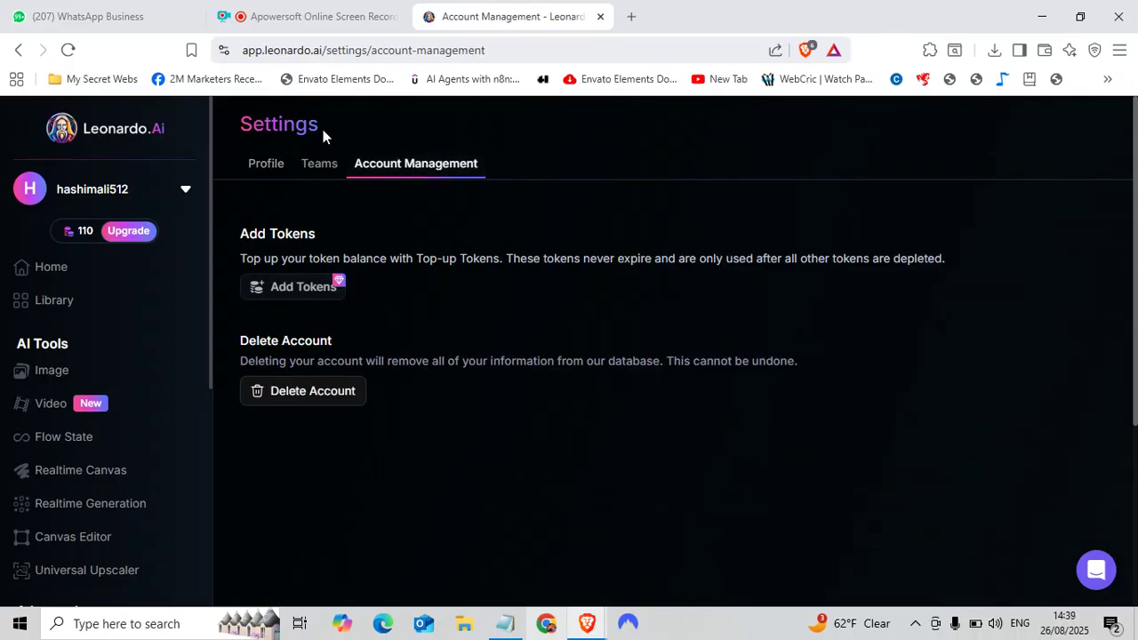
- Copy the username from the Delete Account dialog into its confirmation field, then close the dialog
click(337, 400)
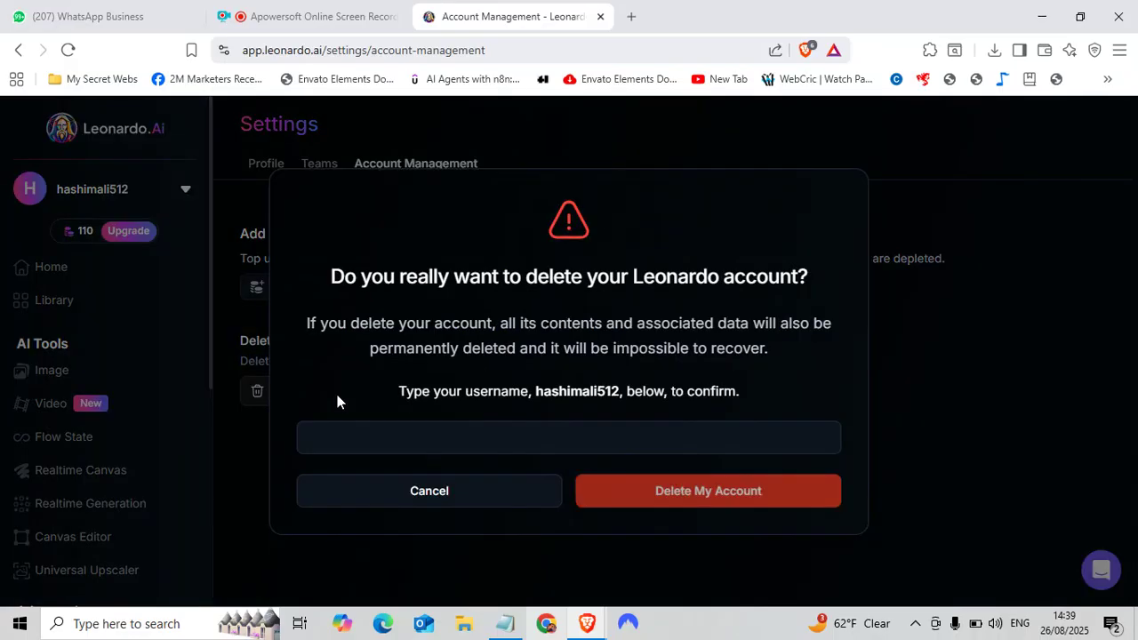
click(540, 445)
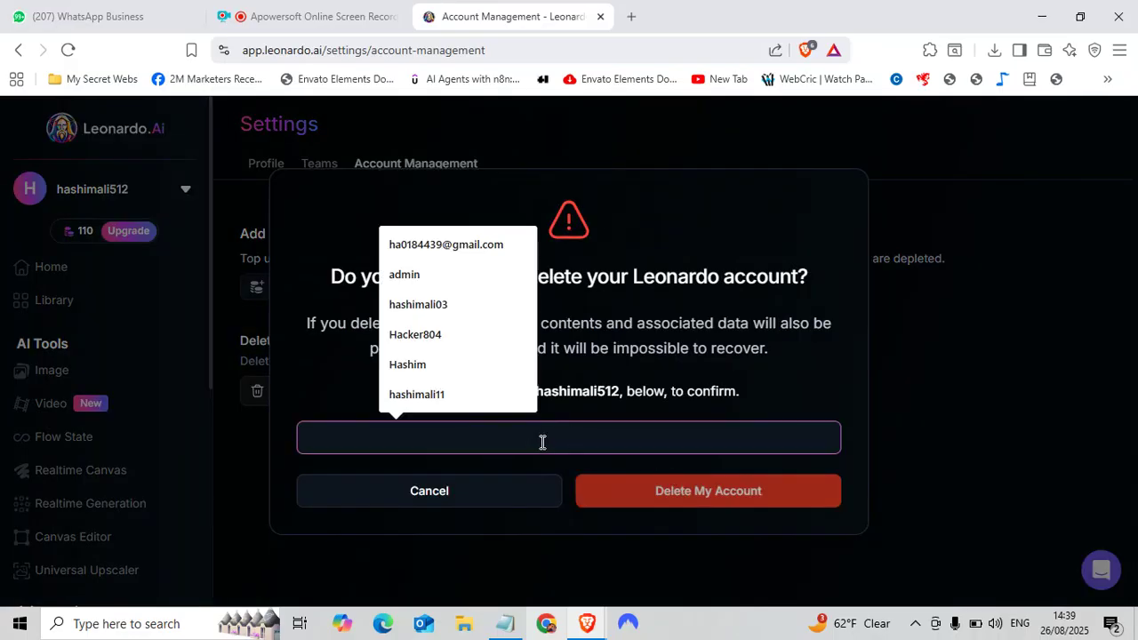
click(611, 400)
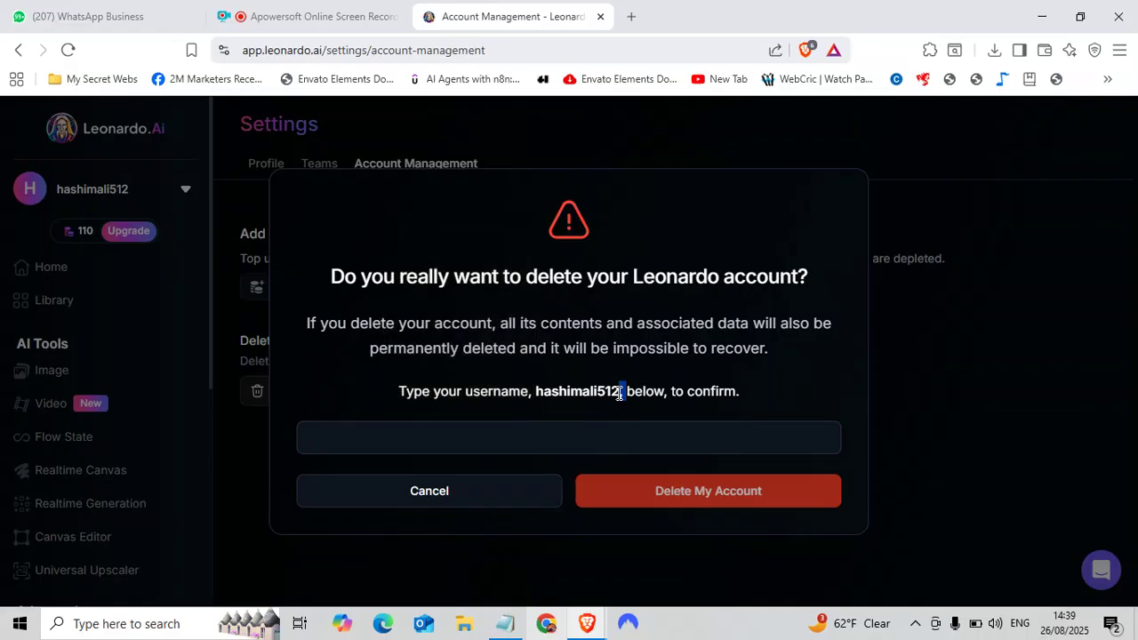
double_click(620, 393)
key(ctrl+c)
click(607, 392)
drag(612, 390, 541, 389)
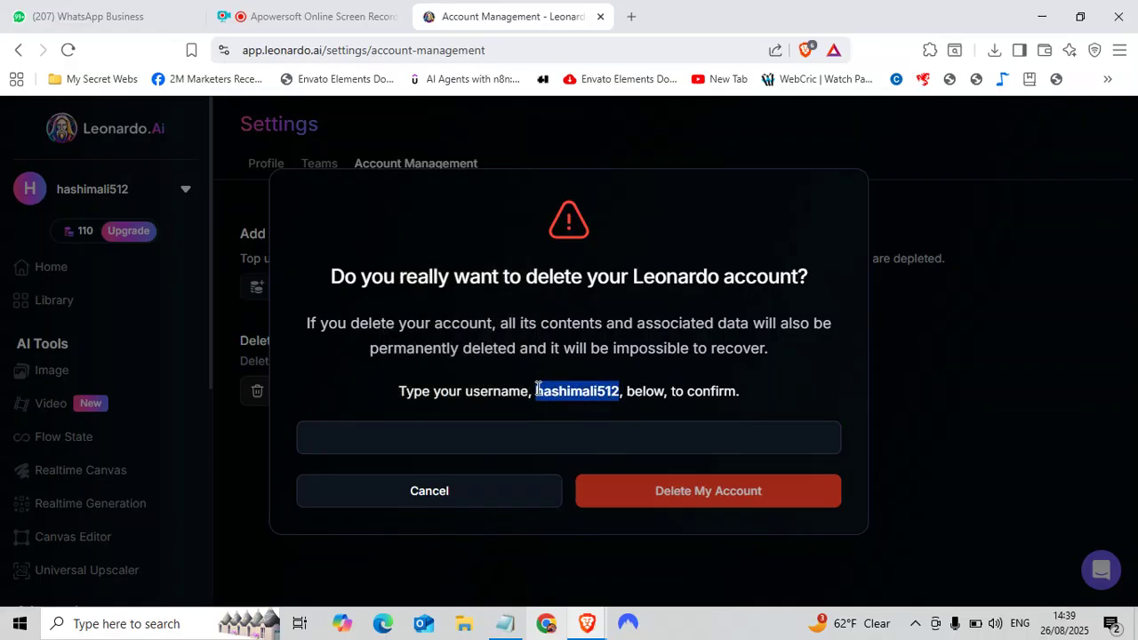
click(469, 435)
key(ctrl+v)
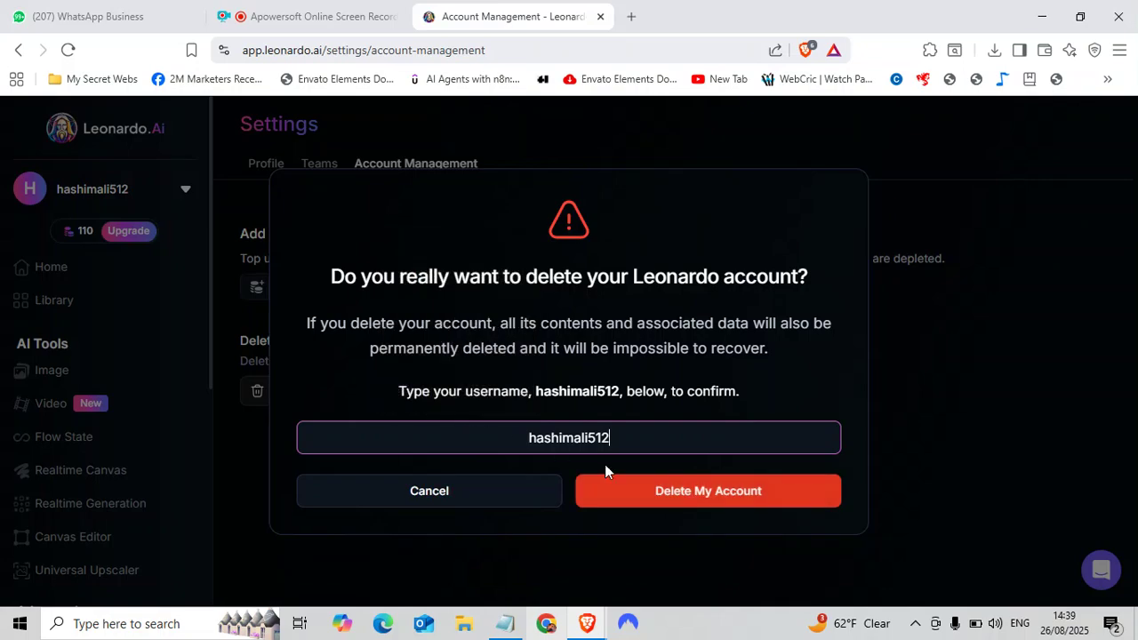
click(707, 494)
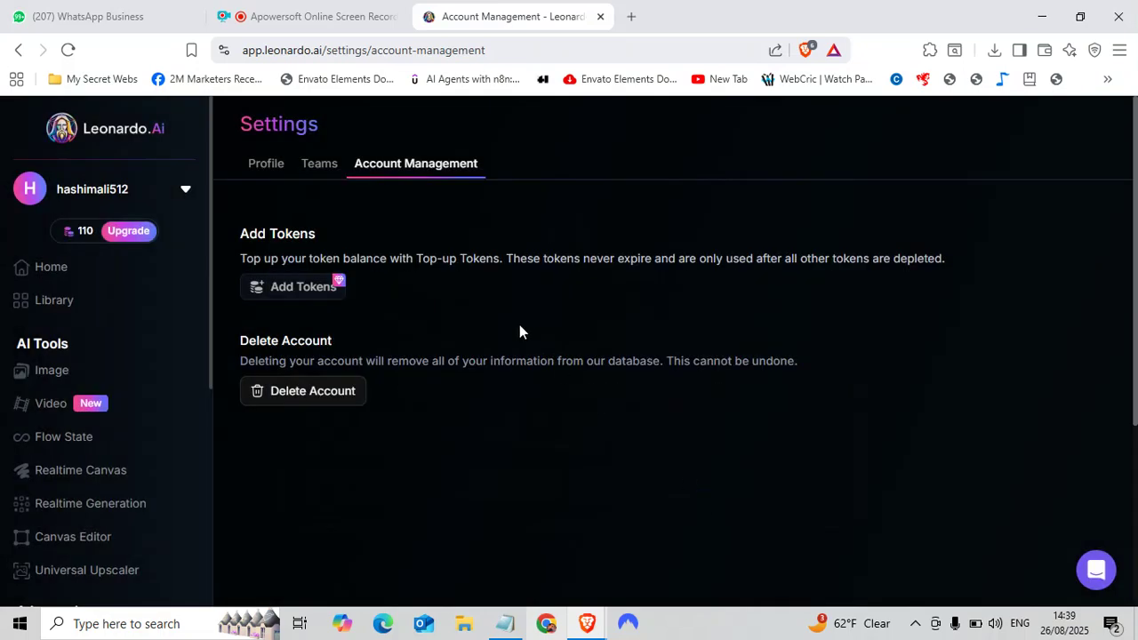
- Reopen the Delete Account confirmation and confirm with Delete My Account
click(296, 396)
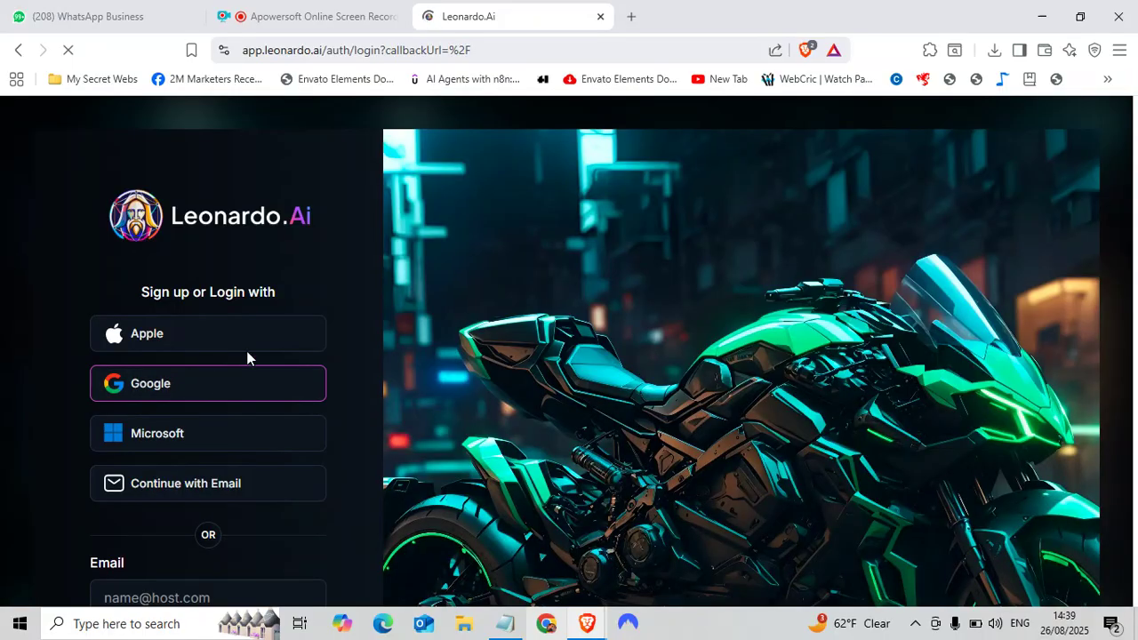
- Return to the Leonardo.Ai login page and choose the Google sign-in option
click(362, 10)
click(472, 14)
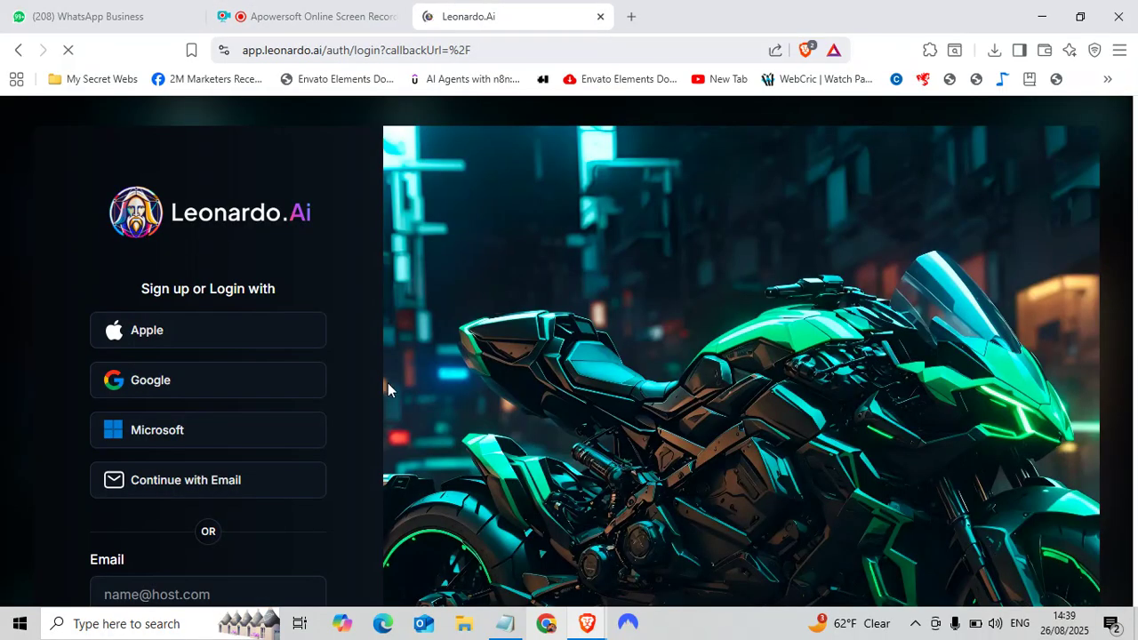
scroll(764, 249, down, 2)
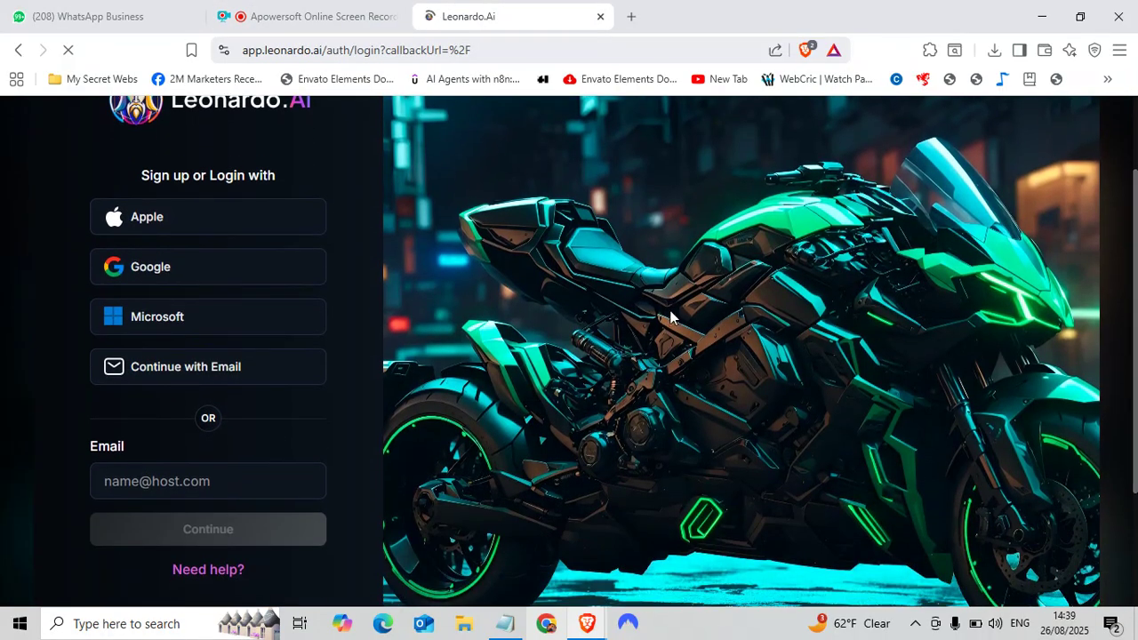
click(168, 268)
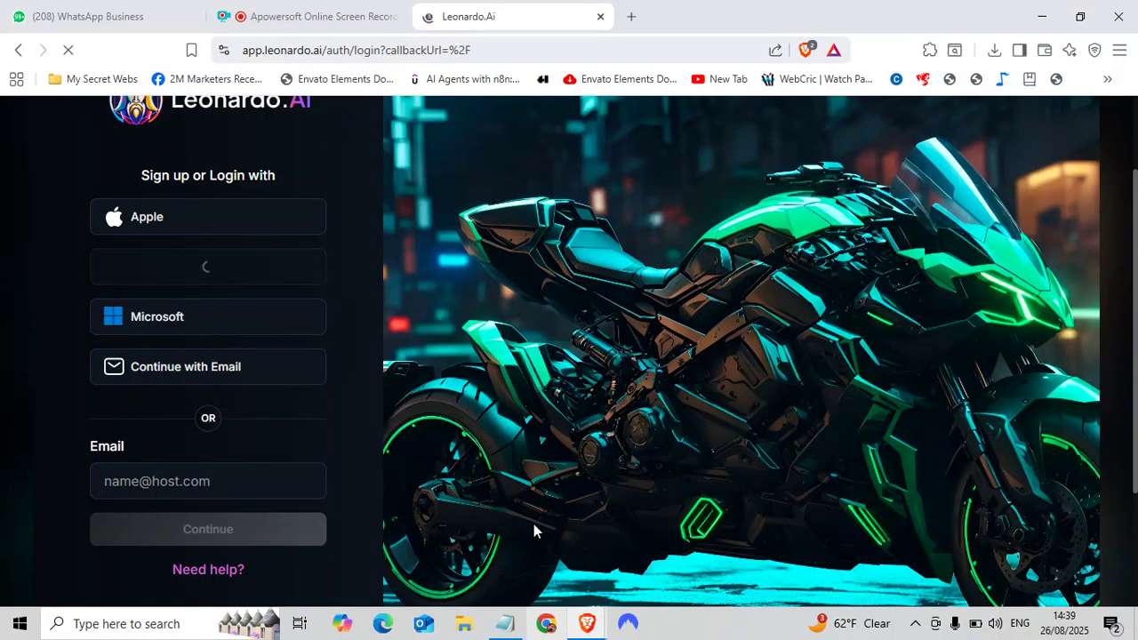
mouse_move(587, 622)
click(651, 544)
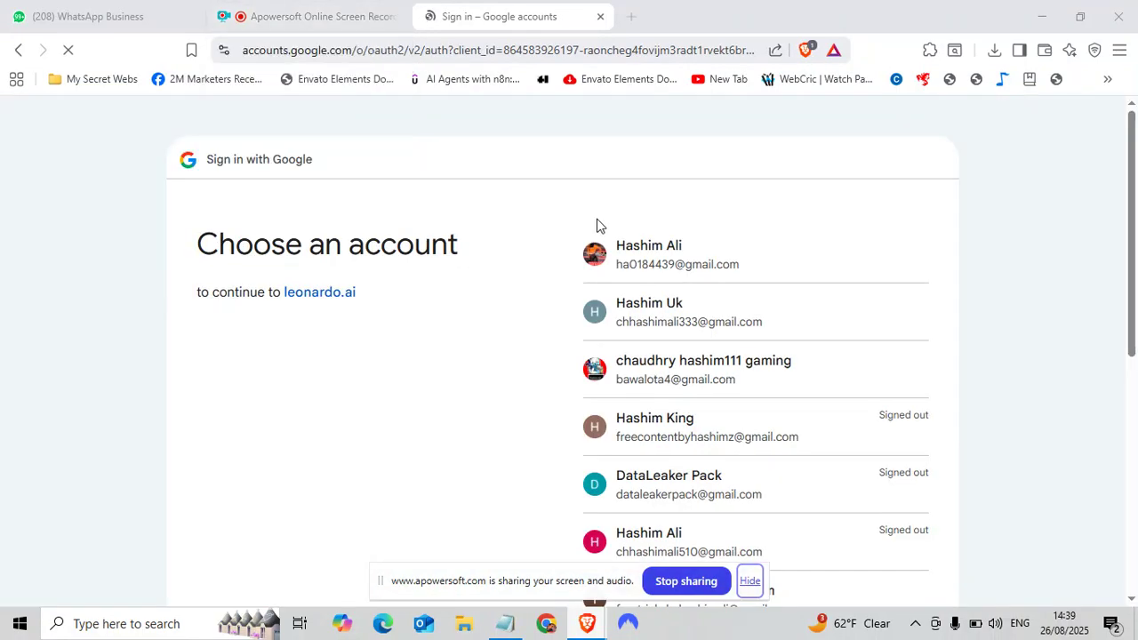
- Sign back in with the first listed Google account, reaching a fresh Leonardo.Ai home with 150 credits
click(689, 255)
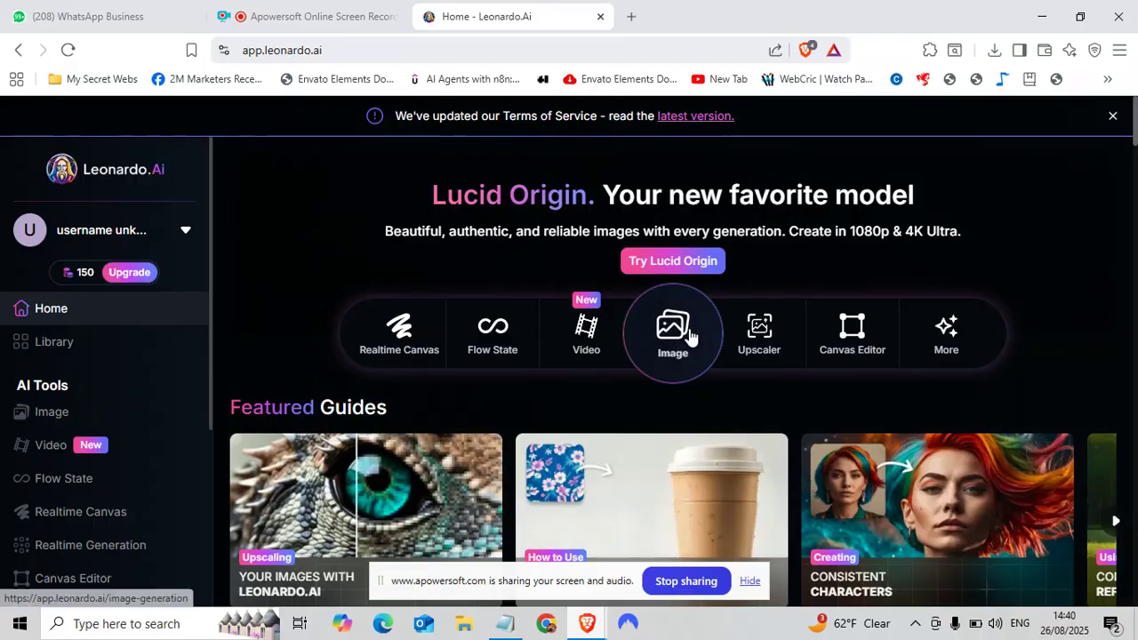
- Dismiss the Terms notice, open Image, and complete Getting Started with the updates-and-tips opt-in ticked
click(1113, 116)
click(656, 293)
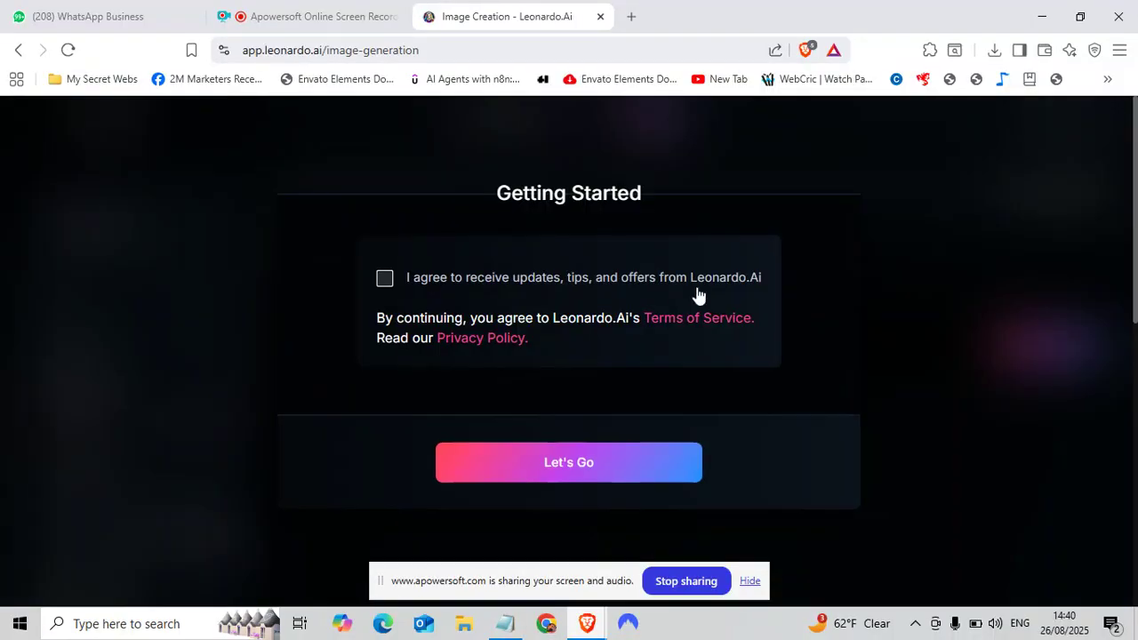
click(384, 334)
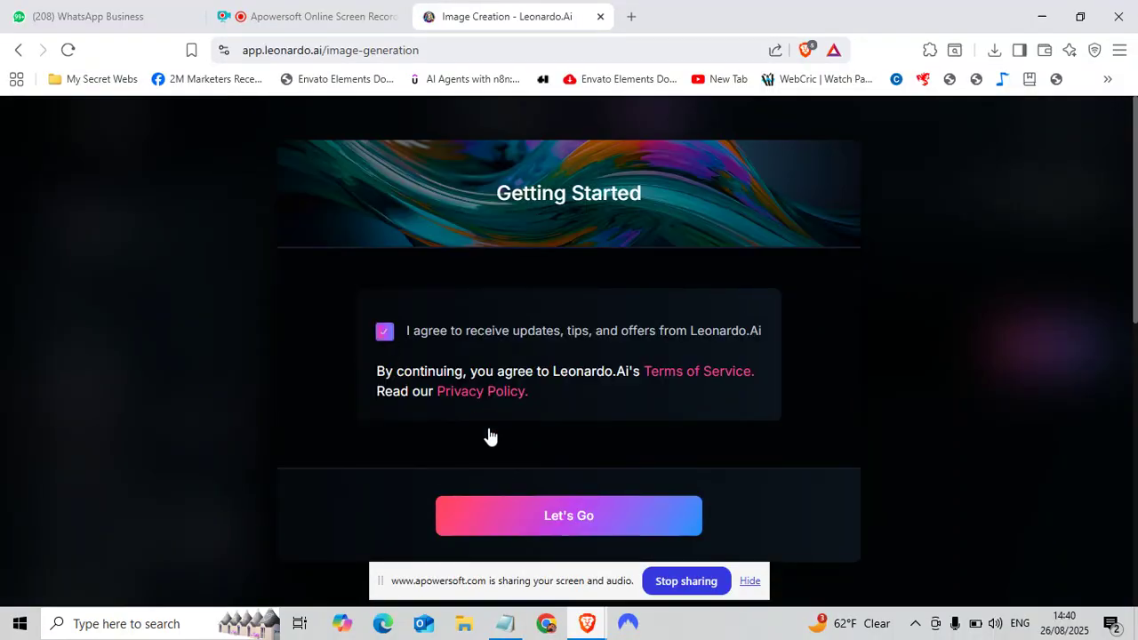
click(565, 515)
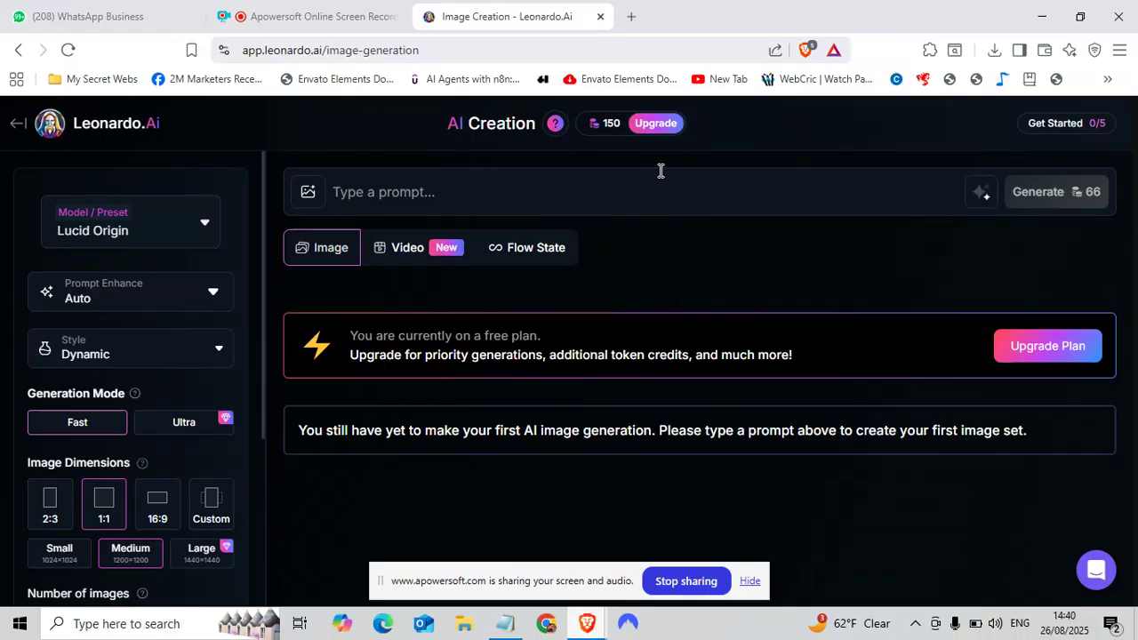
- Confirm the 150-credit balance on AI Creation and home, then return to the Apowersoft recorder tab
mouse_move(598, 128)
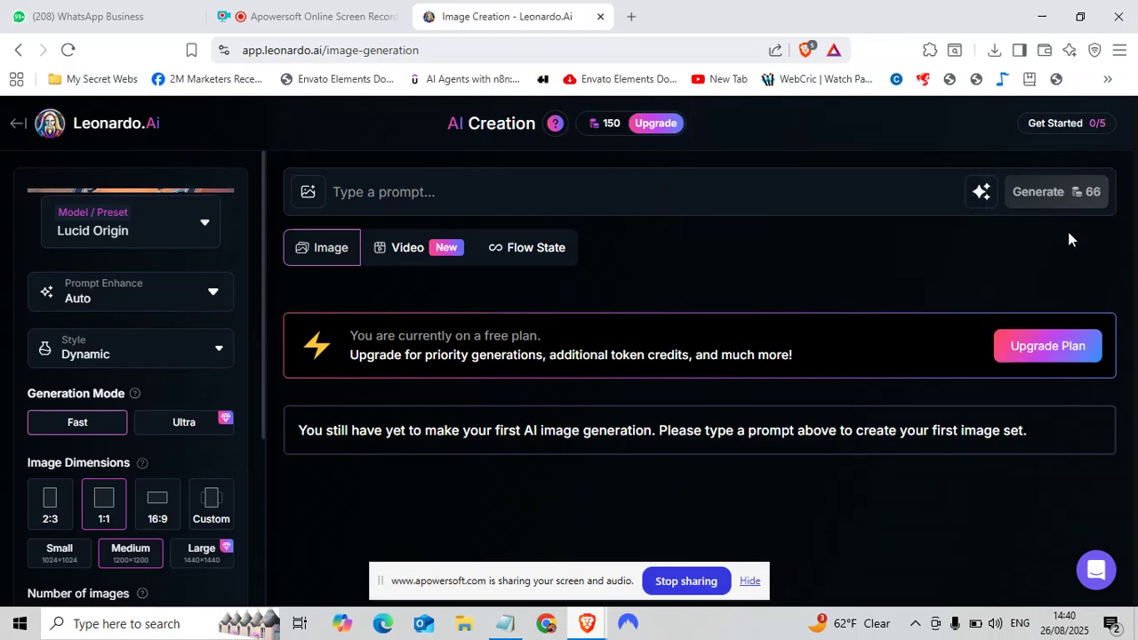
click(467, 190)
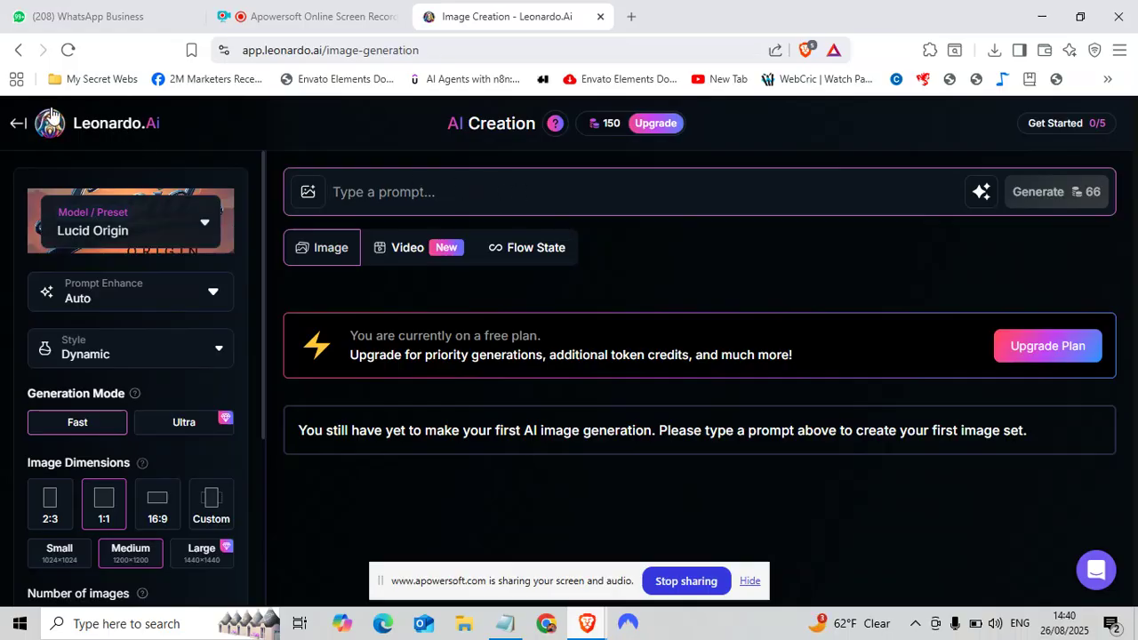
click(19, 122)
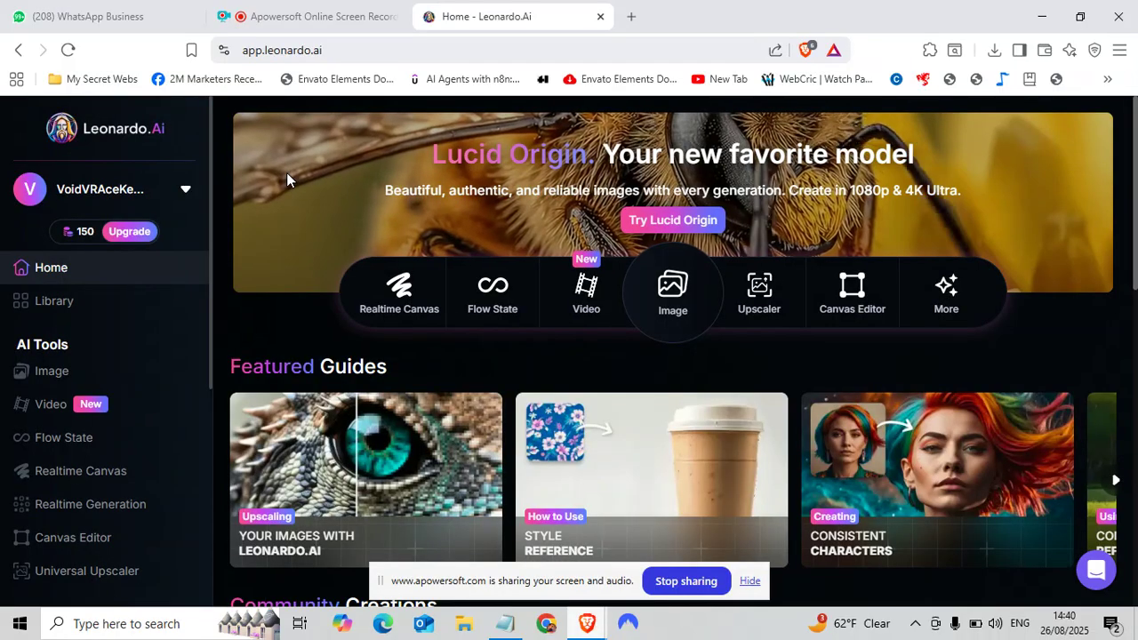
click(676, 293)
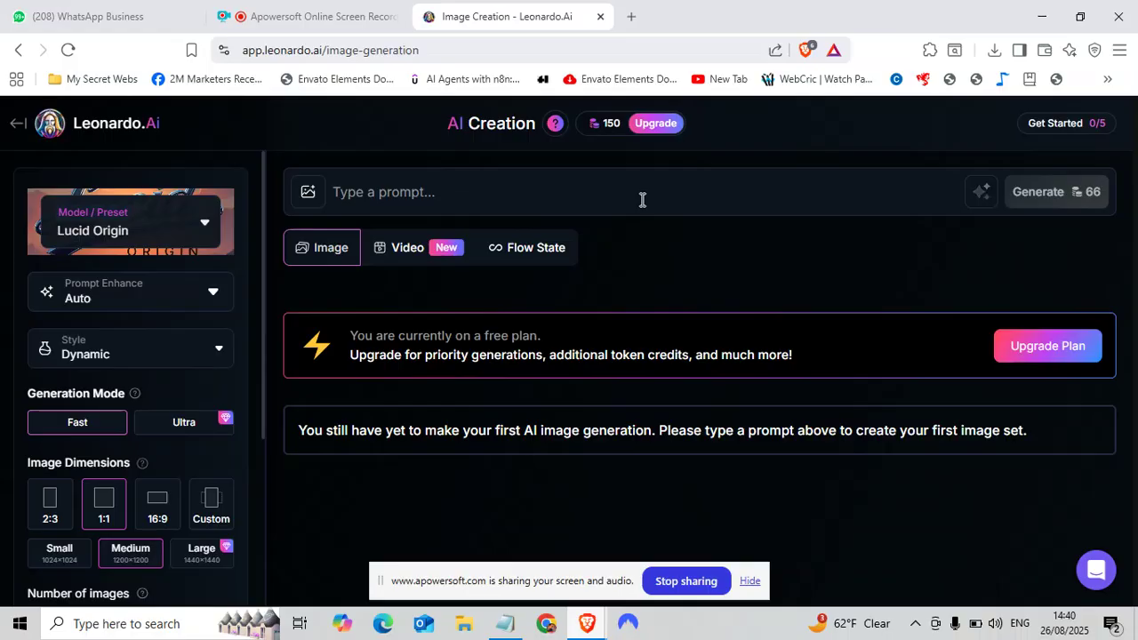
click(318, 16)
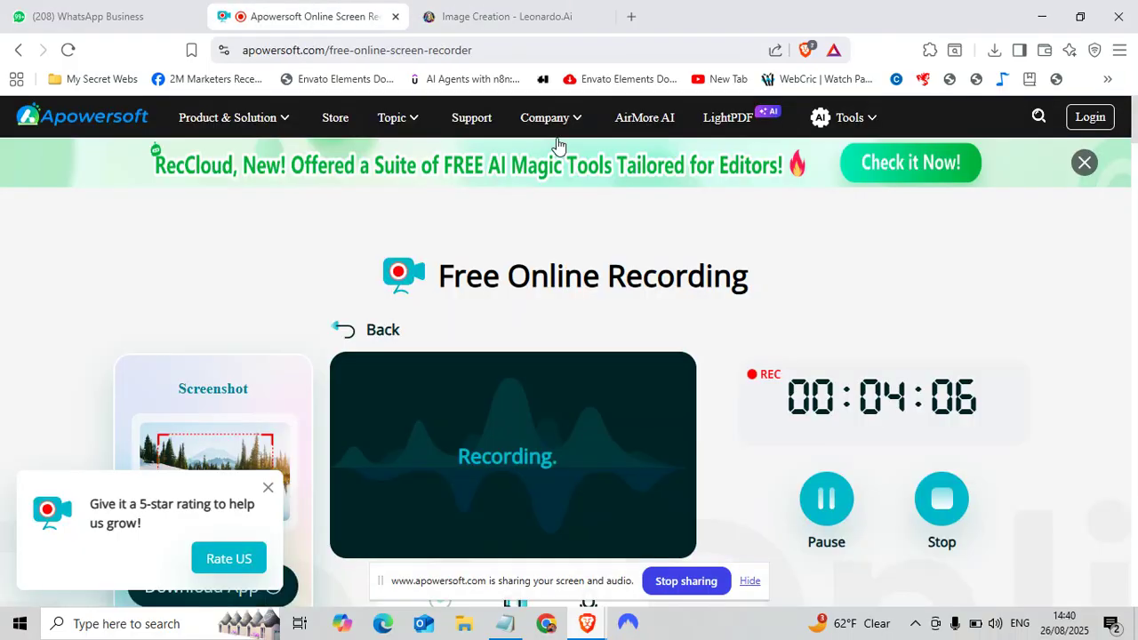